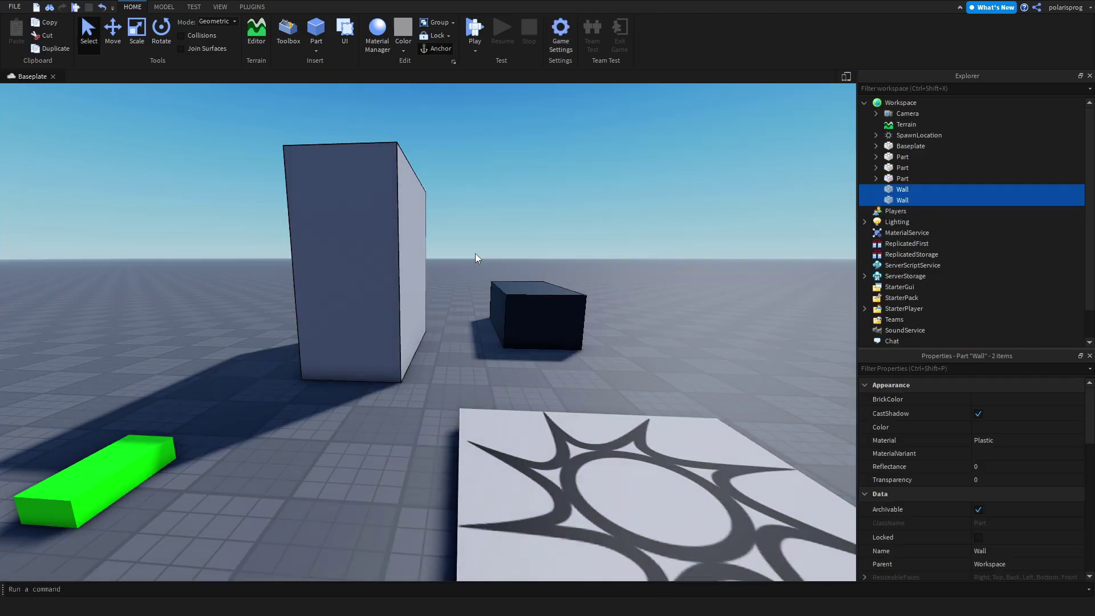
Delete the blue, red and green parts on the baseplate
{"action": "left_click_drag", "start_coordinate": [531, 295], "coordinate": [111, 453]}
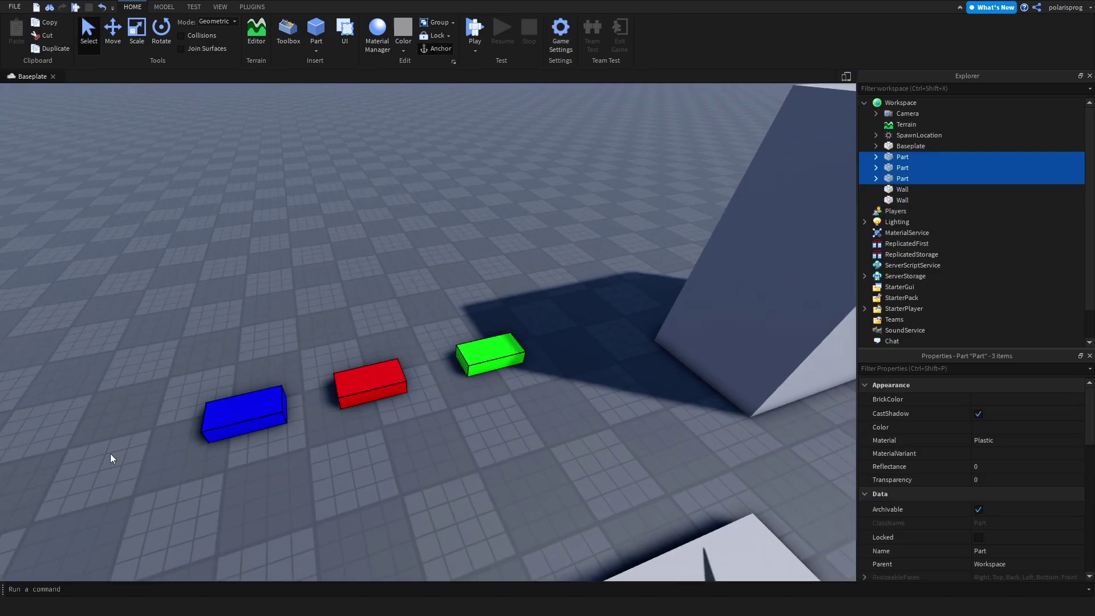
{"action": "key", "text": "Delete"}
{"action": "key", "text": "s"}
{"action": "right_click_drag", "start_coordinate": [389, 317], "coordinate": [417, 353]}
{"action": "key", "text": "w"}
{"action": "key", "text": "d"}
Select both walls and filter their properties by "ca"
{"action": "left_click", "coordinate": [581, 344]}
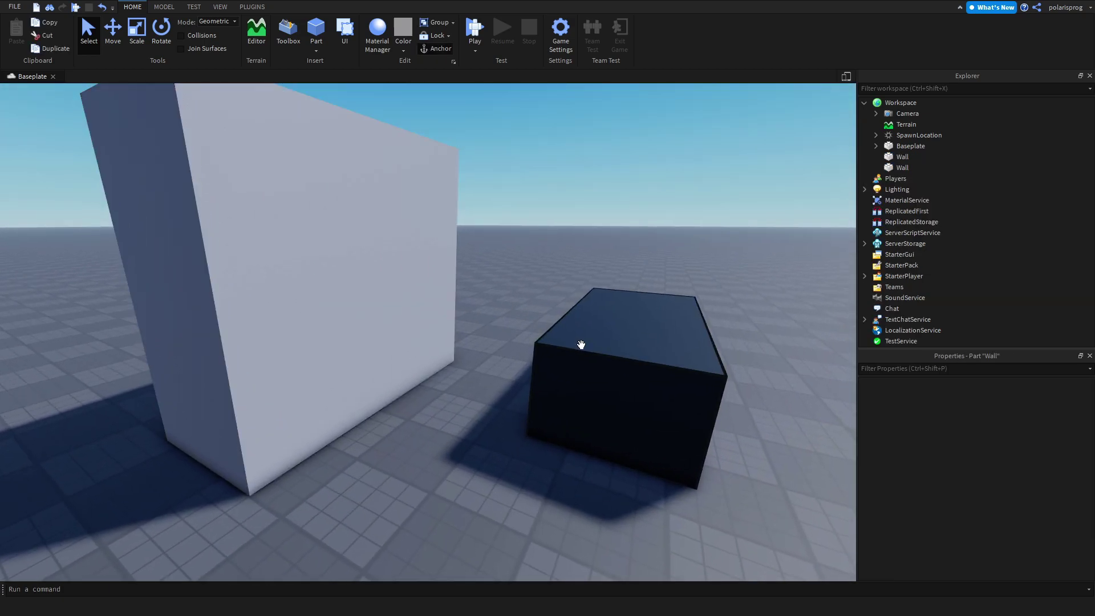
{"action": "left_click", "coordinate": [318, 309], "text": "ctrl"}
{"action": "left_click", "coordinate": [901, 368]}
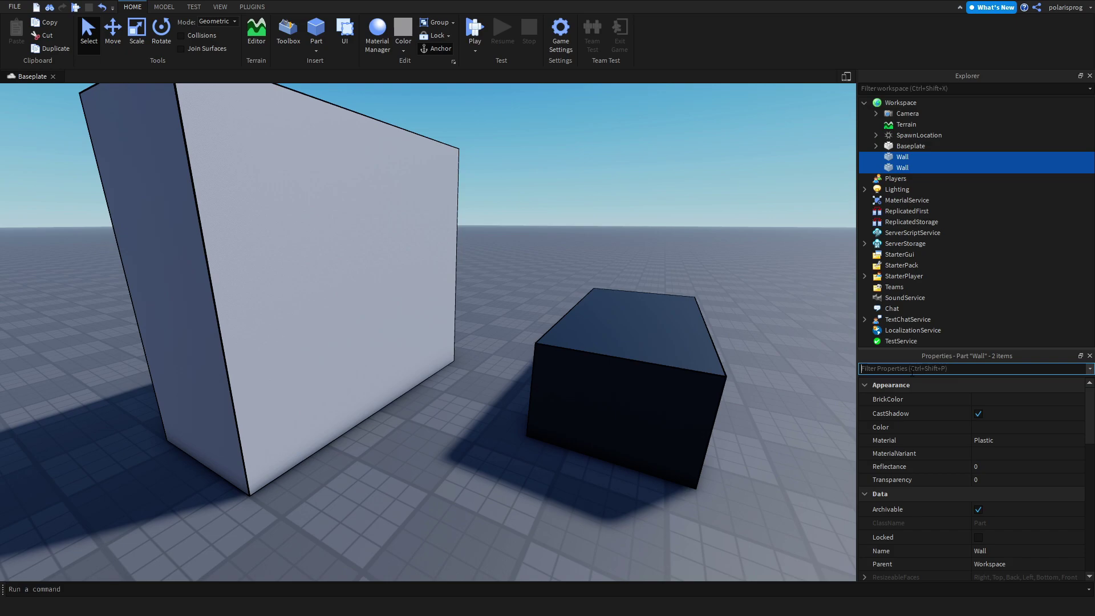
{"action": "type", "text": "ca"}
{"action": "left_click", "coordinate": [508, 420]}
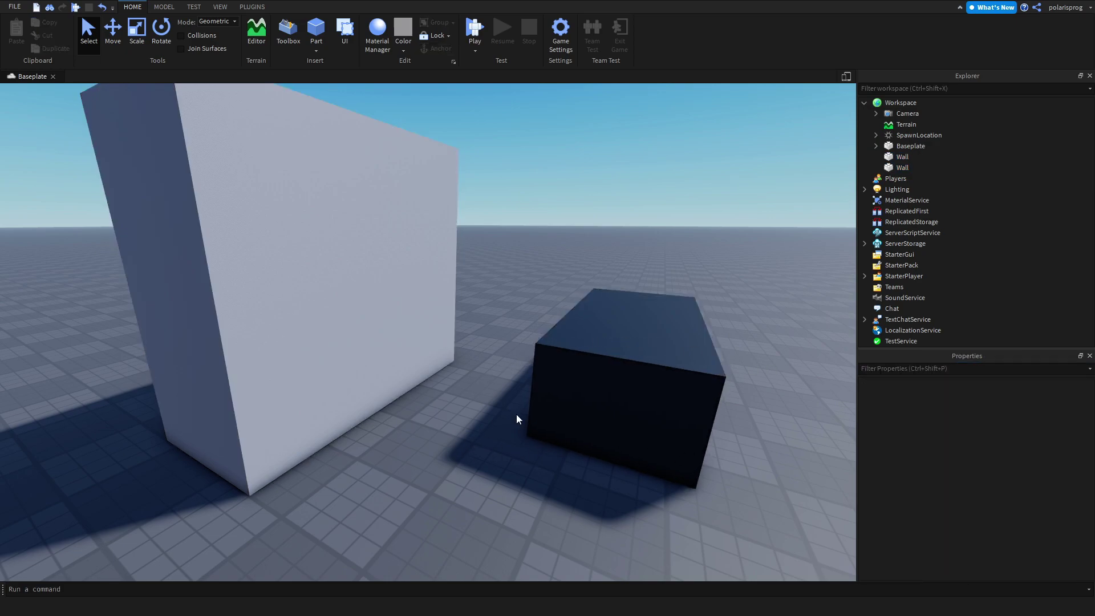
{"action": "right_click_drag", "start_coordinate": [507, 420], "coordinate": [430, 217]}
{"action": "left_click", "coordinate": [466, 254]}
{"action": "left_click", "coordinate": [774, 410], "text": "ctrl"}
{"action": "left_click", "coordinate": [627, 398]}
Insert a block part and place it on the open baseplate near the spawn location
{"action": "key", "text": "s"}
{"action": "right_click_drag", "start_coordinate": [627, 398], "coordinate": [627, 398]}
{"action": "key", "text": "a"}
{"action": "key", "text": "w"}
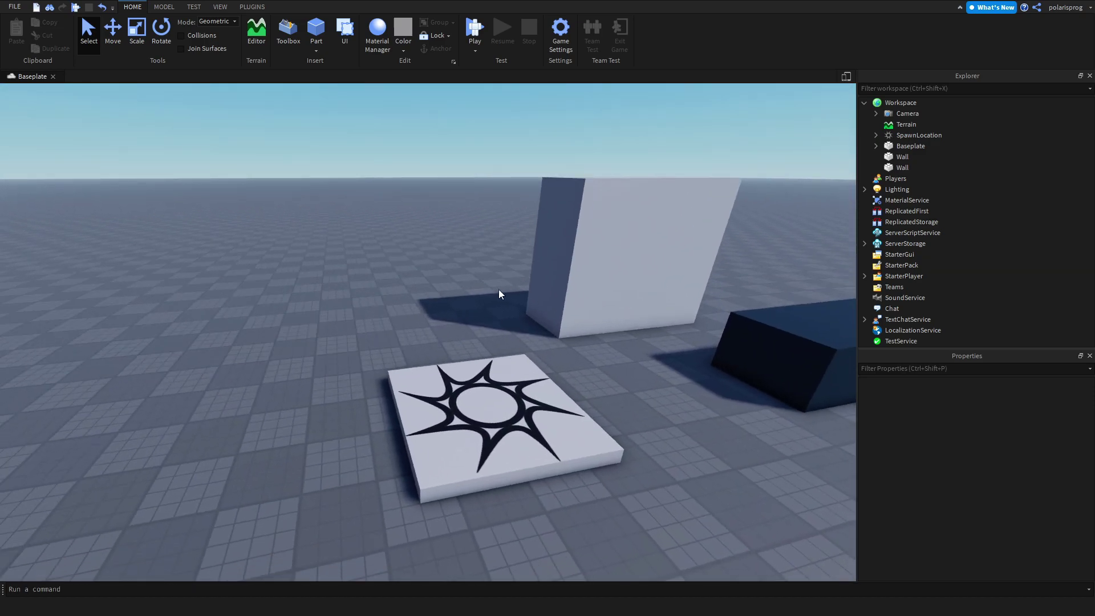
{"action": "scroll", "coordinate": [550, 358], "scroll_direction": "down", "scroll_amount": 8}
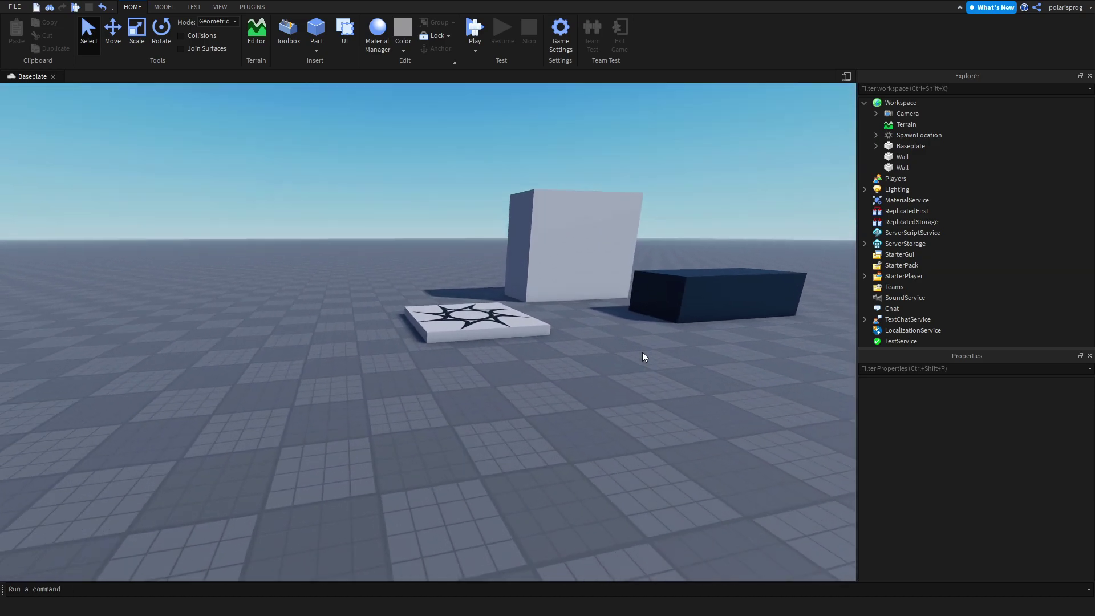
{"action": "scroll", "coordinate": [642, 351], "scroll_direction": "up", "scroll_amount": 3}
{"action": "right_click_drag", "start_coordinate": [365, 133], "coordinate": [357, 40]}
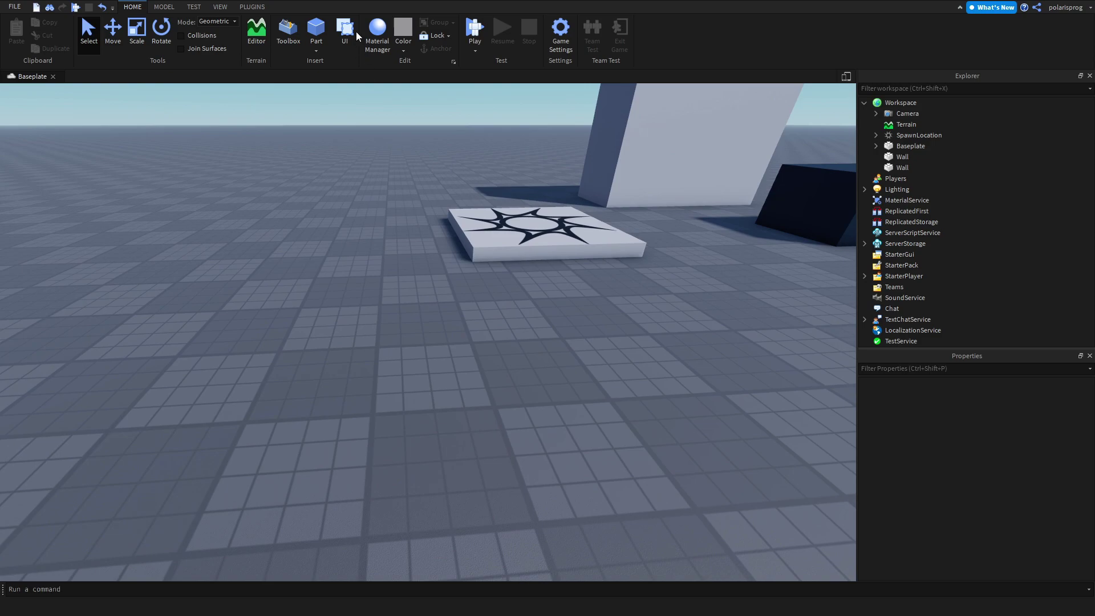
{"action": "left_click", "coordinate": [315, 43]}
{"action": "left_click_drag", "start_coordinate": [456, 311], "coordinate": [423, 392]}
Scale the new part into a long, tall box beside the spawn location
{"action": "left_click", "coordinate": [137, 36]}
{"action": "key", "text": "a"}
{"action": "right_click_drag", "start_coordinate": [228, 188], "coordinate": [268, 200]}
{"action": "key", "text": "s"}
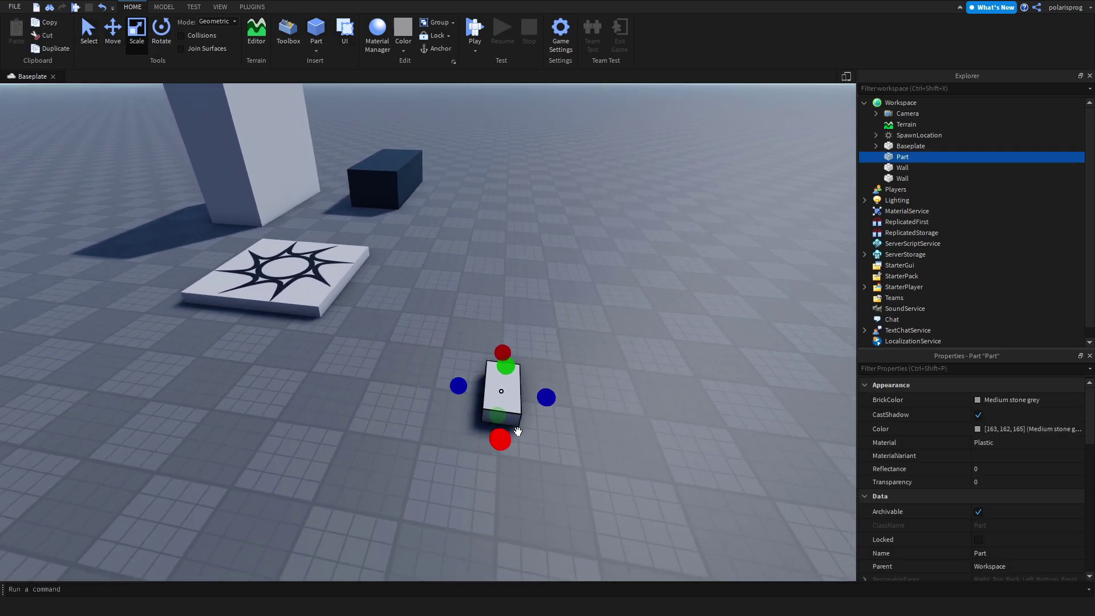
{"action": "left_click_drag", "start_coordinate": [464, 397], "coordinate": [291, 373]}
{"action": "left_click_drag", "start_coordinate": [408, 354], "coordinate": [403, 277]}
{"action": "left_click", "coordinate": [427, 233]}
{"action": "left_click", "coordinate": [421, 266]}
{"action": "left_click", "coordinate": [563, 265]}
{"action": "right_click_drag", "start_coordinate": [563, 266], "coordinate": [628, 259]}
{"action": "key", "text": "d"}
Add a Highlight object inside the new part
{"action": "left_click", "coordinate": [888, 167]}
{"action": "left_click", "coordinate": [902, 158]}
{"action": "left_click", "coordinate": [916, 157]}
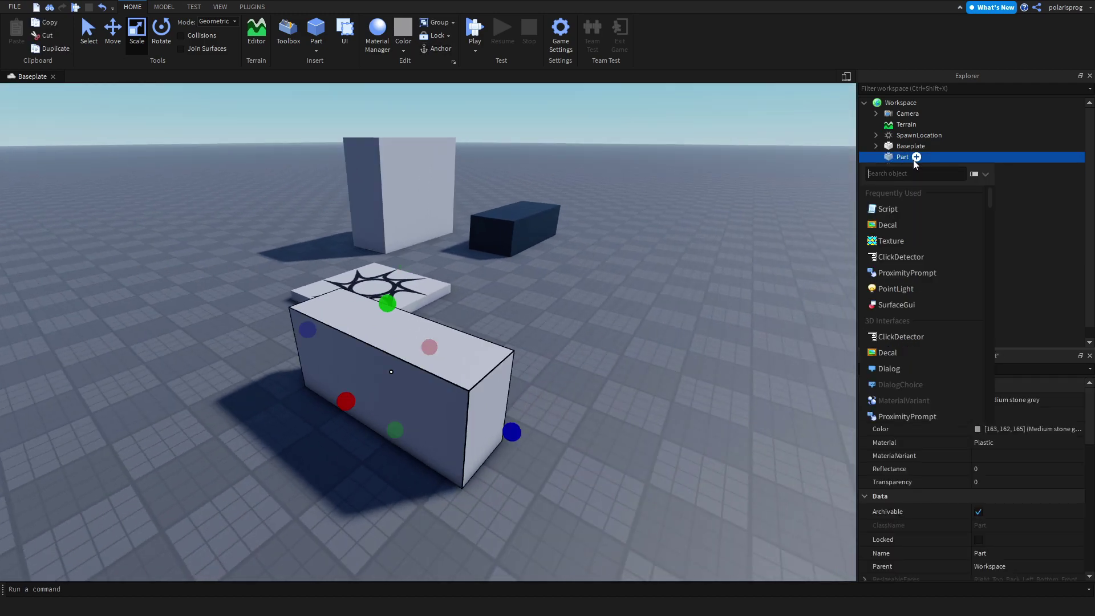
{"action": "type", "text": "hig"}
{"action": "key", "text": "Return"}
Select the Highlight and set its Adornee to the part that contains it
{"action": "right_click_drag", "start_coordinate": [707, 227], "coordinate": [668, 248]}
{"action": "left_click", "coordinate": [682, 233]}
{"action": "key", "text": "w"}
{"action": "key", "text": "q"}
{"action": "left_click", "coordinate": [669, 248]}
{"action": "left_click", "coordinate": [902, 178]}
{"action": "left_click", "coordinate": [906, 167]}
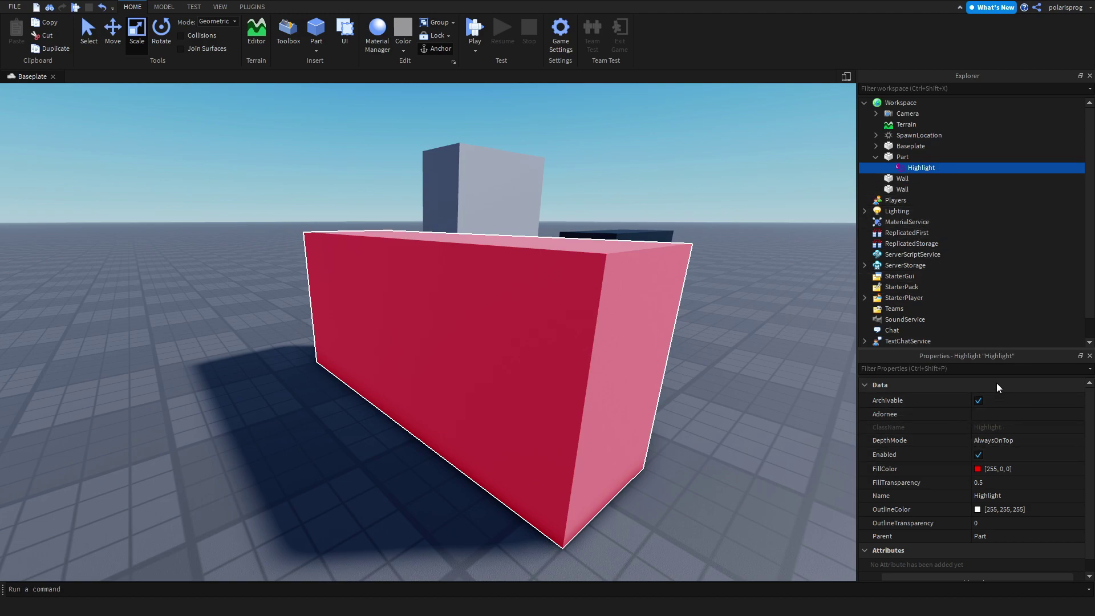
{"action": "left_click", "coordinate": [1024, 419]}
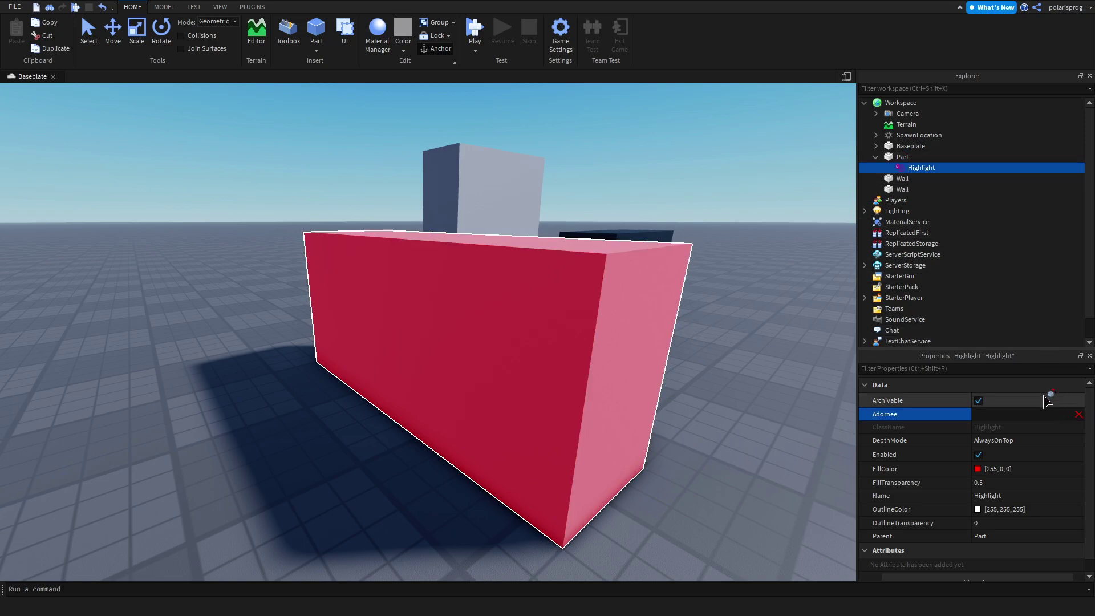
{"action": "left_click", "coordinate": [626, 307]}
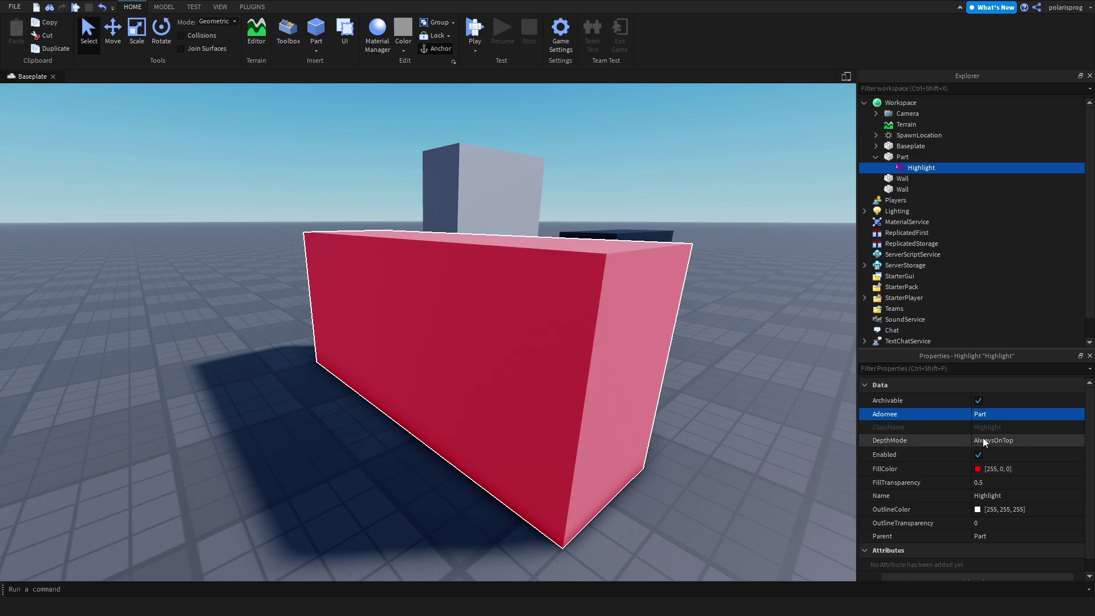
Move the highlighted part beside the tall wall and look at its highlight from there
{"action": "left_click_drag", "start_coordinate": [582, 447], "coordinate": [416, 351]}
{"action": "scroll", "coordinate": [416, 351], "scroll_direction": "up", "scroll_amount": 5}
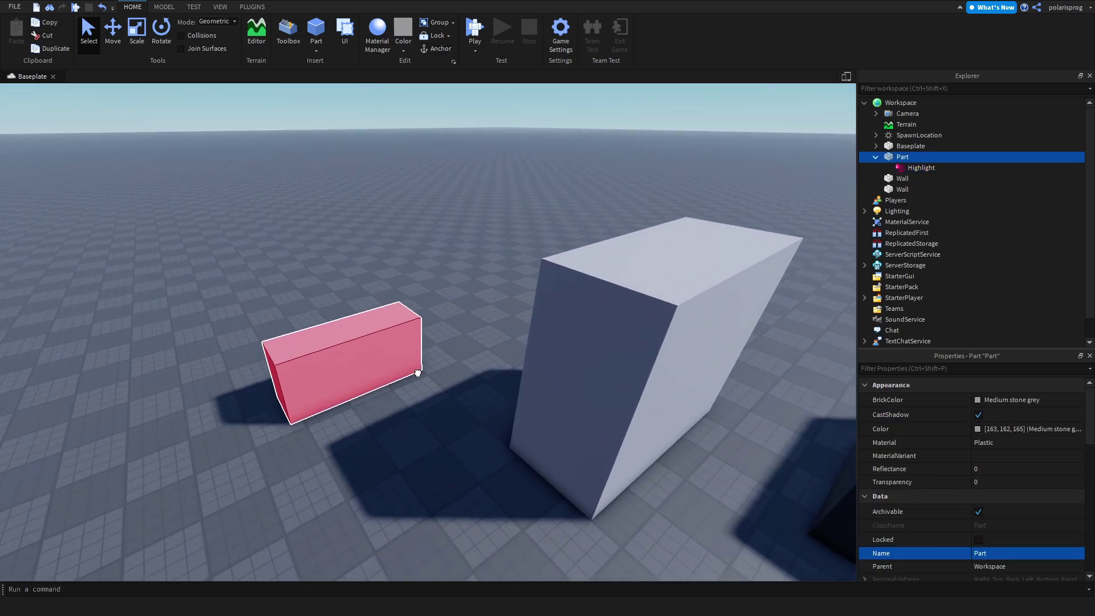
{"action": "left_click", "coordinate": [906, 167]}
{"action": "scroll", "coordinate": [687, 425], "scroll_direction": "down", "scroll_amount": 3}
{"action": "right_click_drag", "start_coordinate": [686, 425], "coordinate": [686, 425]}
{"action": "left_click", "coordinate": [389, 398]}
{"action": "right_click_drag", "start_coordinate": [389, 399], "coordinate": [389, 398]}
Move the highlighted part back to the open area in front of the spawn location
{"action": "left_click", "coordinate": [113, 36]}
{"action": "key", "text": "w"}
{"action": "right_click_drag", "start_coordinate": [371, 245], "coordinate": [401, 335]}
{"action": "key", "text": "a"}
{"action": "right_click_drag", "start_coordinate": [596, 454], "coordinate": [597, 455]}
{"action": "key", "text": "s"}
{"action": "key", "text": "a"}
{"action": "key", "text": "w"}
{"action": "key", "text": "a"}
{"action": "left_click_drag", "start_coordinate": [374, 393], "coordinate": [411, 538]}
{"action": "key", "text": "s"}
Set the Highlight's DepthMode to Occluded
{"action": "left_click", "coordinate": [906, 178]}
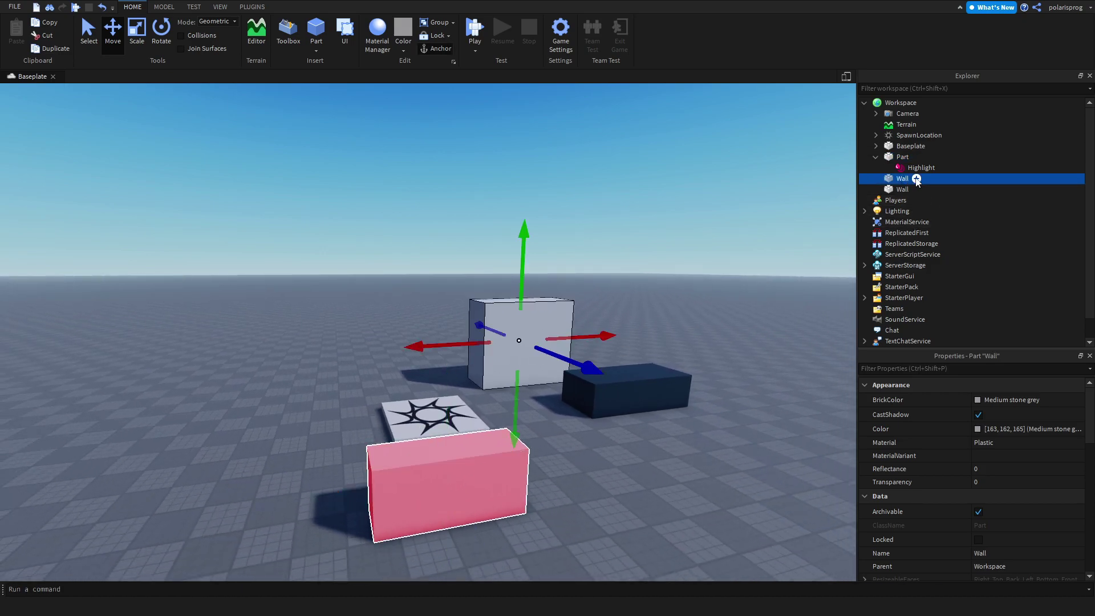
{"action": "left_click", "coordinate": [919, 168]}
{"action": "left_click", "coordinate": [993, 444]}
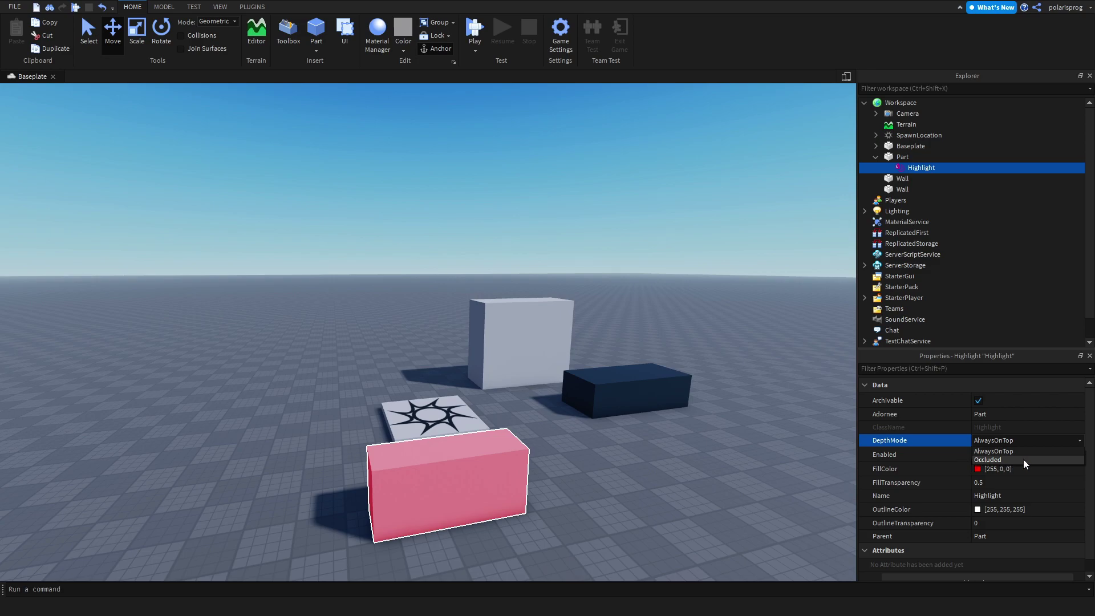
{"action": "left_click", "coordinate": [1023, 459]}
Move the highlighted part next to the tall wall and slide it along the wall to test the Occluded mode
{"action": "left_click_drag", "start_coordinate": [490, 513], "coordinate": [426, 477]}
{"action": "key", "text": "w"}
{"action": "key", "text": "d"}
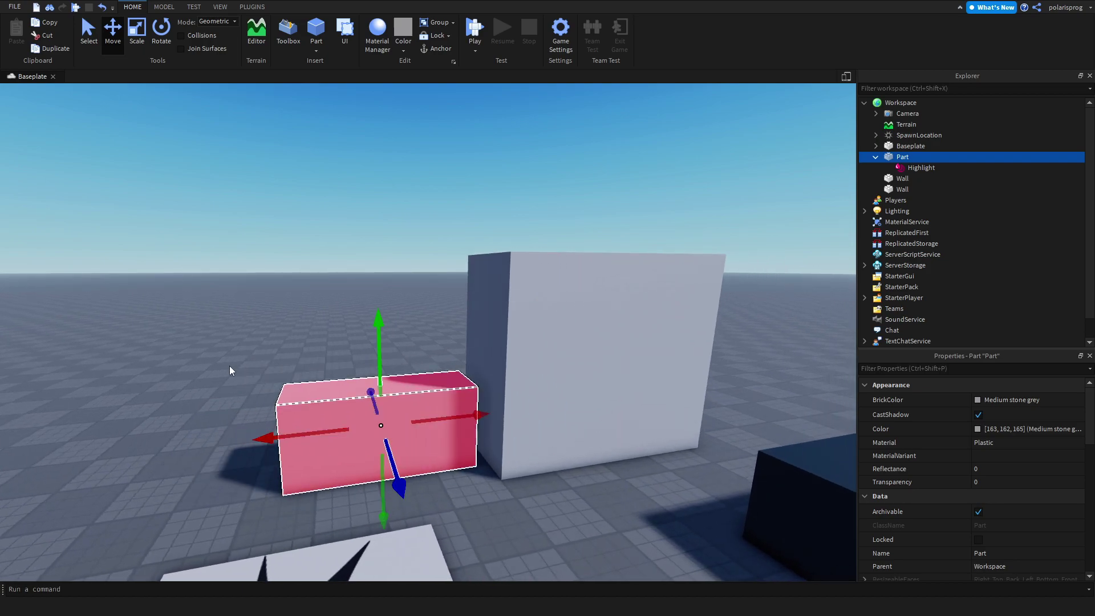
{"action": "right_click_drag", "start_coordinate": [549, 445], "coordinate": [559, 465]}
{"action": "key", "text": "d"}
{"action": "key", "text": "q"}
{"action": "left_click_drag", "start_coordinate": [429, 374], "coordinate": [573, 372]}
{"action": "left_click", "coordinate": [596, 498]}
Reposition the highlighted part near the spawn location and undo the last change
{"action": "key", "text": "a"}
{"action": "right_click_drag", "start_coordinate": [596, 498], "coordinate": [596, 499]}
{"action": "key", "text": "s"}
{"action": "key", "text": "a"}
{"action": "left_click_drag", "start_coordinate": [361, 446], "coordinate": [601, 491]}
{"action": "key", "text": "ctrl+z"}
{"action": "key", "text": "d"}
Select the Highlight and set its FillColor to the blue-violet [102, 0, 255]
{"action": "left_click", "coordinate": [911, 168]}
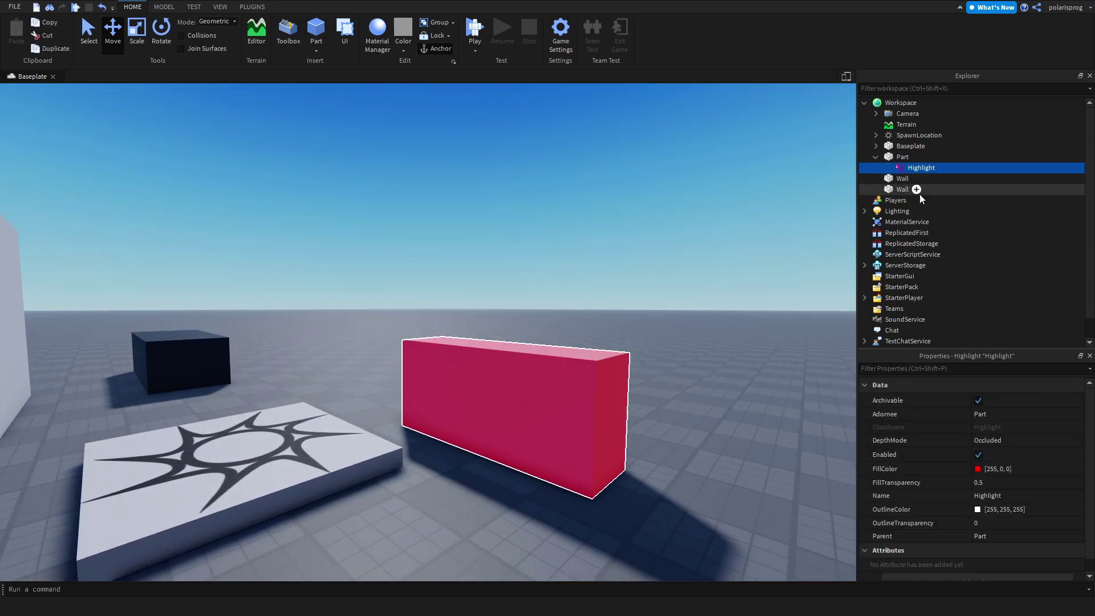
{"action": "key", "text": "w"}
{"action": "right_click_drag", "start_coordinate": [751, 400], "coordinate": [795, 408]}
{"action": "key", "text": "d"}
{"action": "key", "text": "s"}
{"action": "key", "text": "d"}
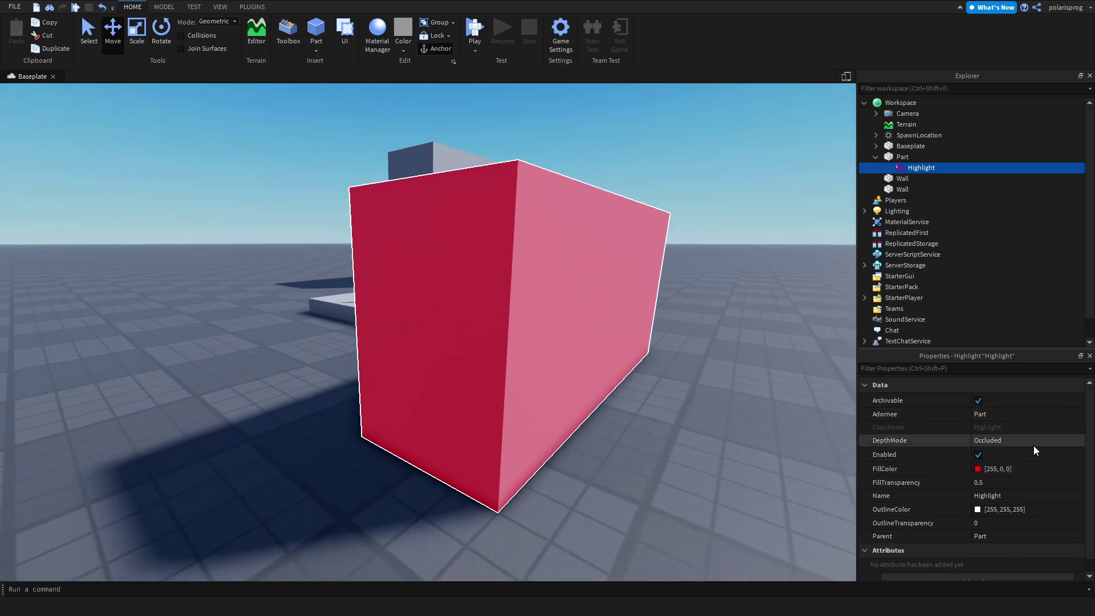
{"action": "left_click", "coordinate": [1026, 450]}
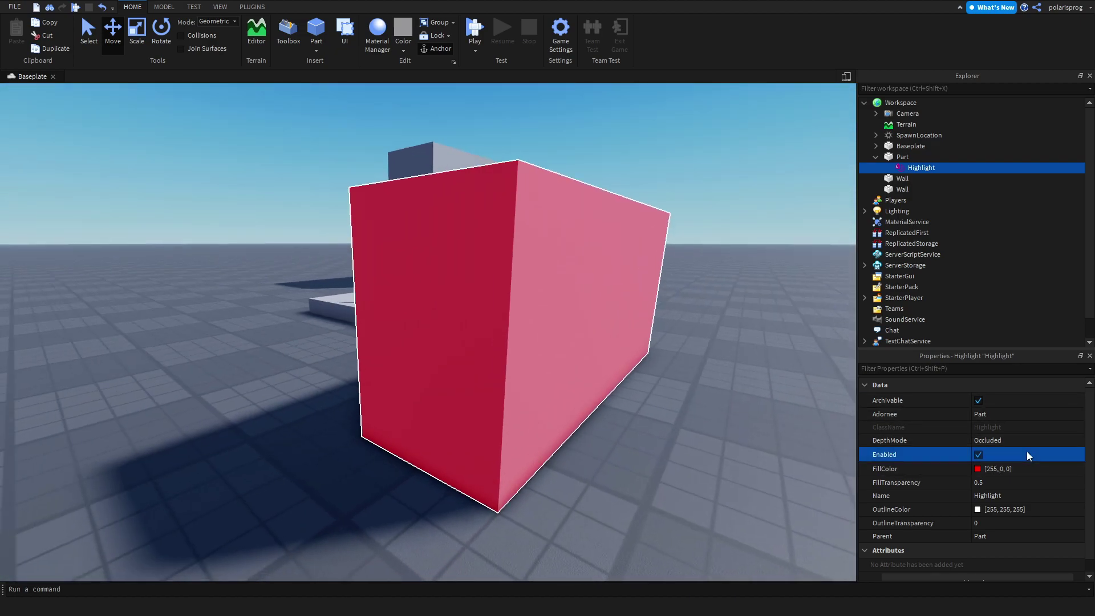
{"action": "left_click", "coordinate": [977, 469]}
{"action": "left_click_drag", "start_coordinate": [597, 192], "coordinate": [702, 472]}
{"action": "left_click_drag", "start_coordinate": [682, 414], "coordinate": [771, 327]}
{"action": "left_click_drag", "start_coordinate": [804, 365], "coordinate": [769, 348]}
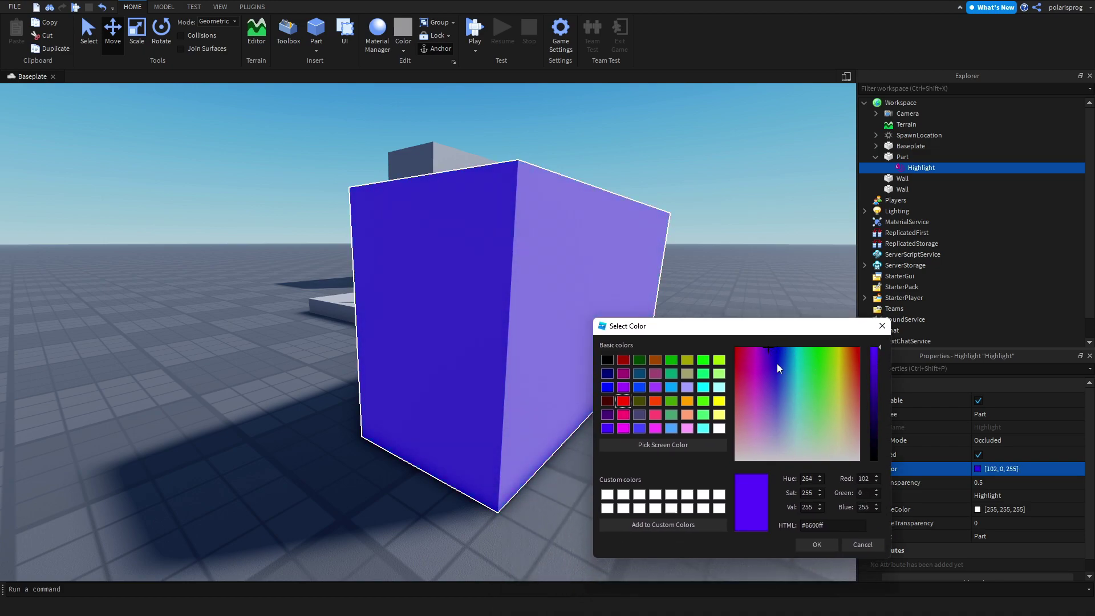
{"action": "left_click", "coordinate": [812, 542]}
Try different FillTransparency values on the Highlight and return to 0.5
{"action": "right_click_drag", "start_coordinate": [803, 522], "coordinate": [806, 492]}
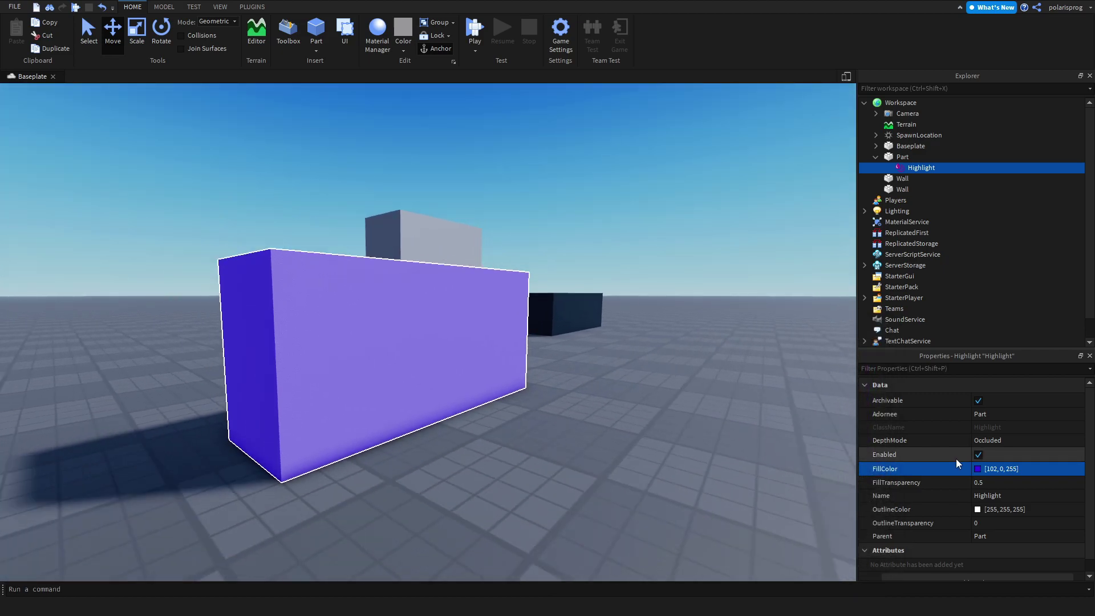
{"action": "left_click", "coordinate": [994, 482]}
{"action": "right_click_drag", "start_coordinate": [789, 454], "coordinate": [789, 454]}
{"action": "key", "text": "e"}
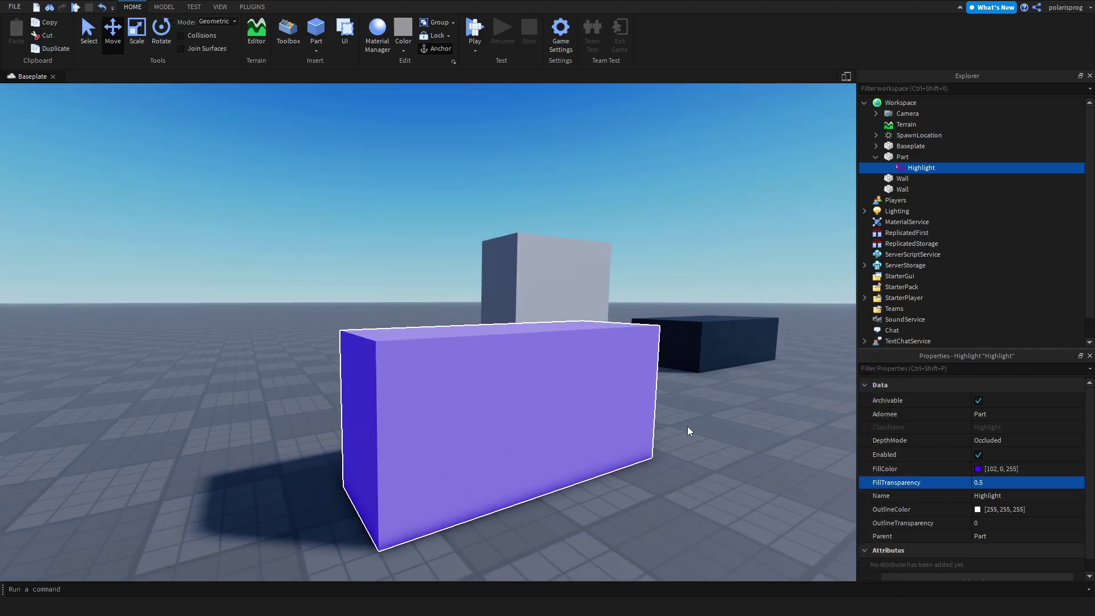
{"action": "left_click", "coordinate": [1026, 483]}
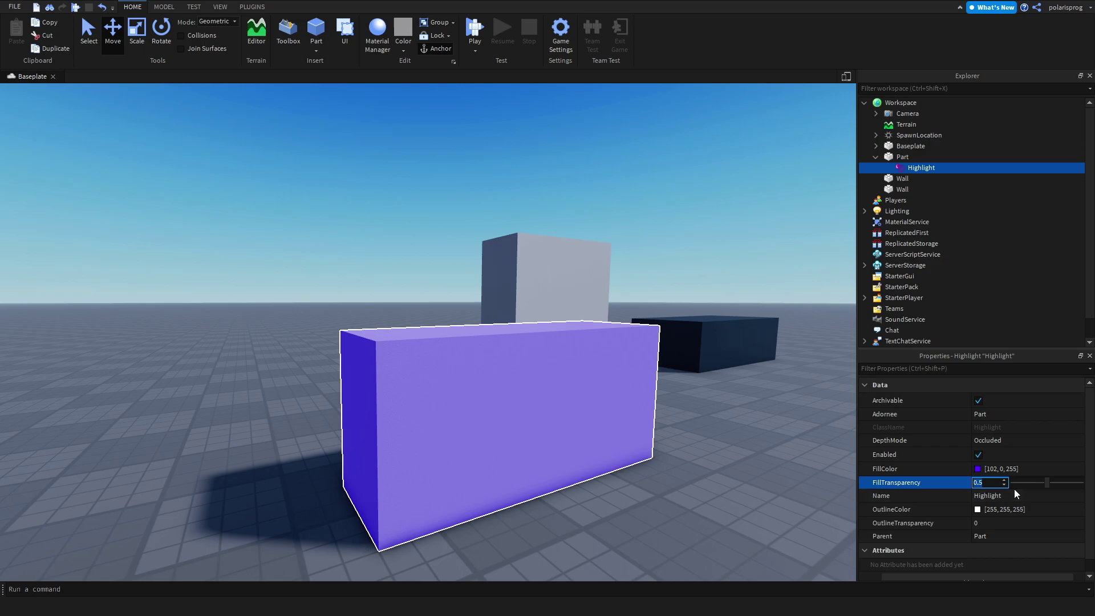
{"action": "mouse_move", "coordinate": [1045, 485]}
{"action": "left_mouse_down"}
{"action": "mouse_move", "coordinate": [1083, 489]}
{"action": "mouse_move", "coordinate": [944, 485]}
{"action": "mouse_move", "coordinate": [1045, 492]}
{"action": "left_mouse_up"}
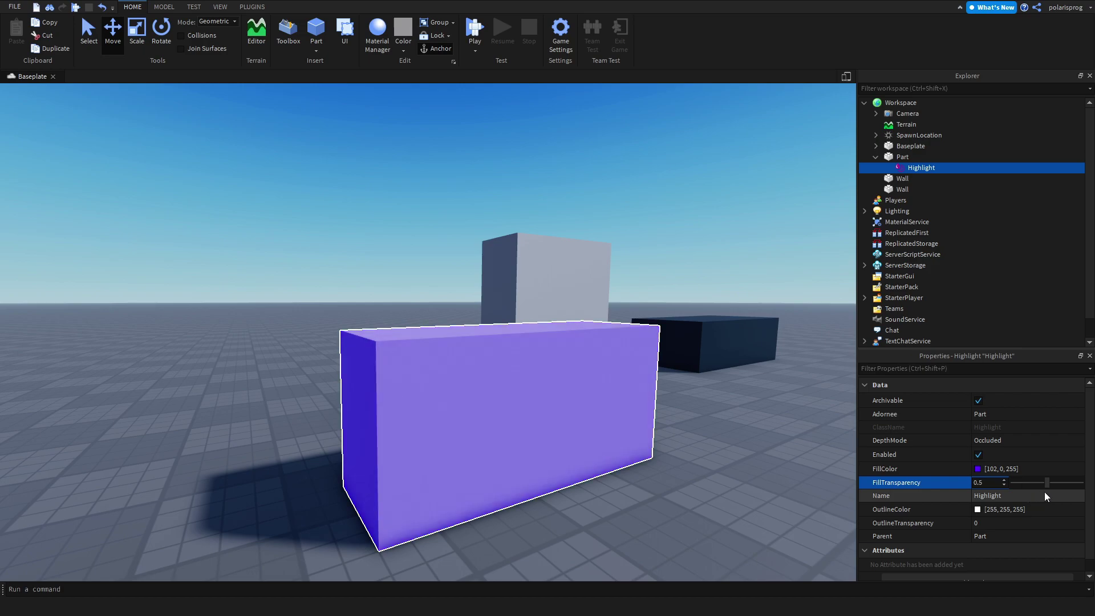
{"action": "right_click_drag", "start_coordinate": [622, 417], "coordinate": [679, 474]}
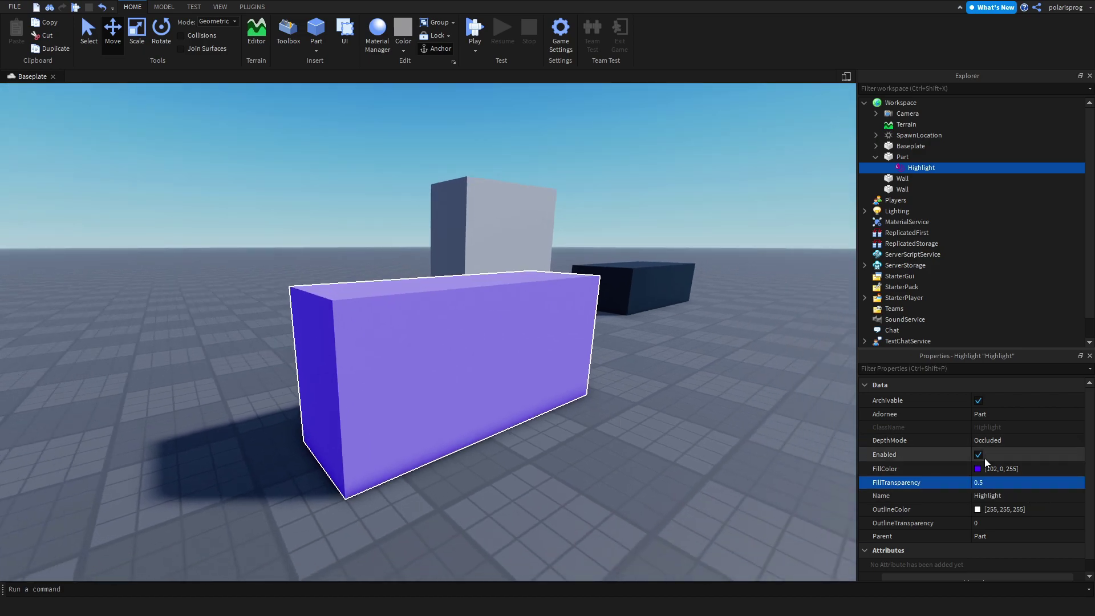
Set the Highlight's OutlineColor to black [0, 0, 0]
{"action": "left_click", "coordinate": [1013, 497]}
{"action": "right_click_drag", "start_coordinate": [780, 466], "coordinate": [781, 466]}
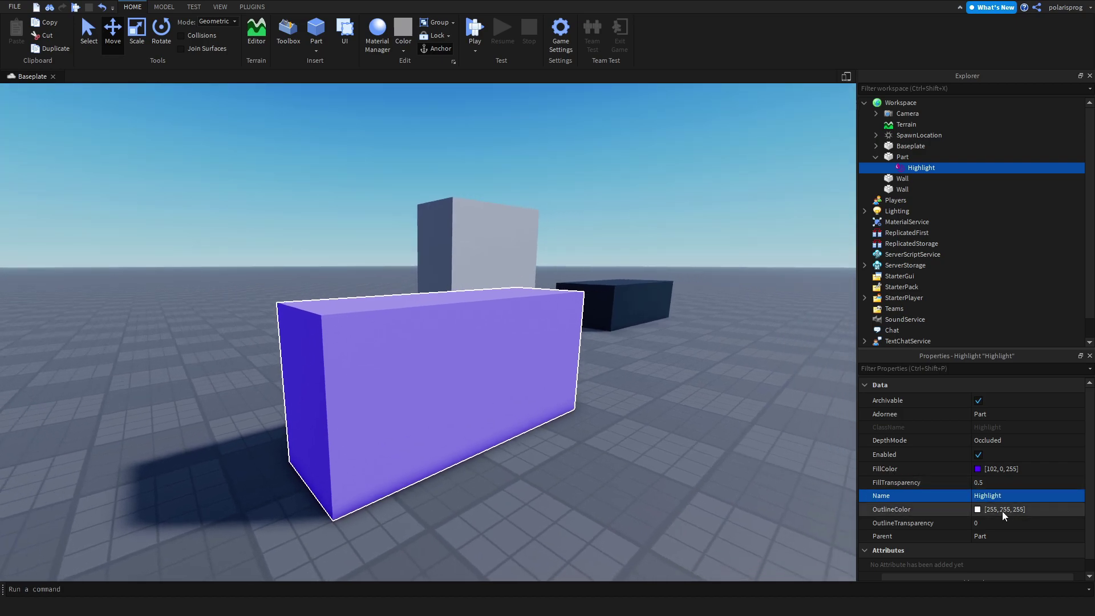
{"action": "left_click", "coordinate": [979, 509]}
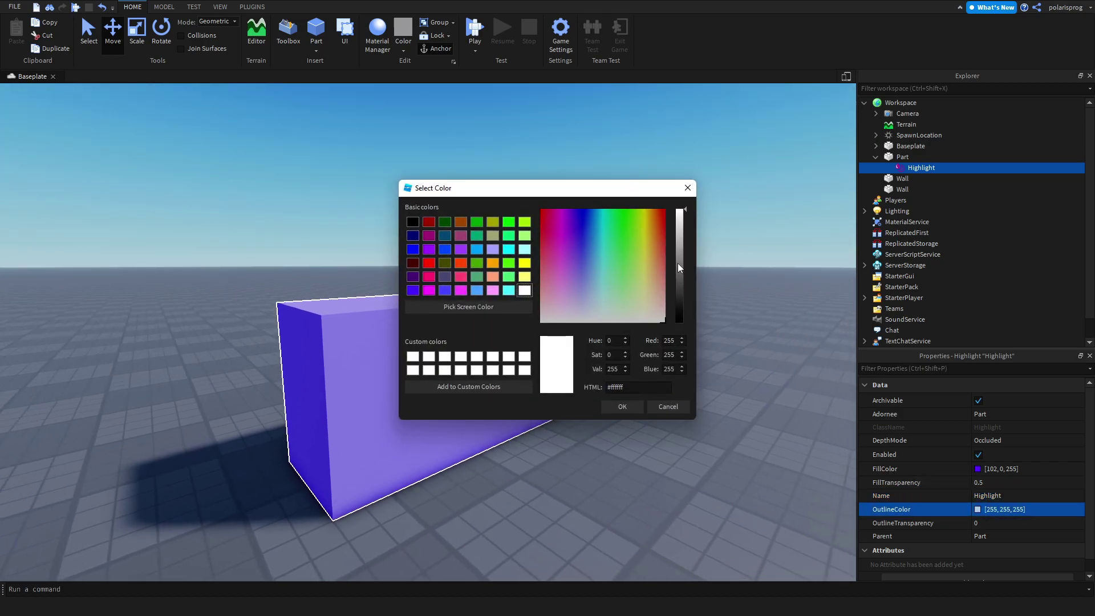
{"action": "left_click_drag", "start_coordinate": [680, 268], "coordinate": [696, 389]}
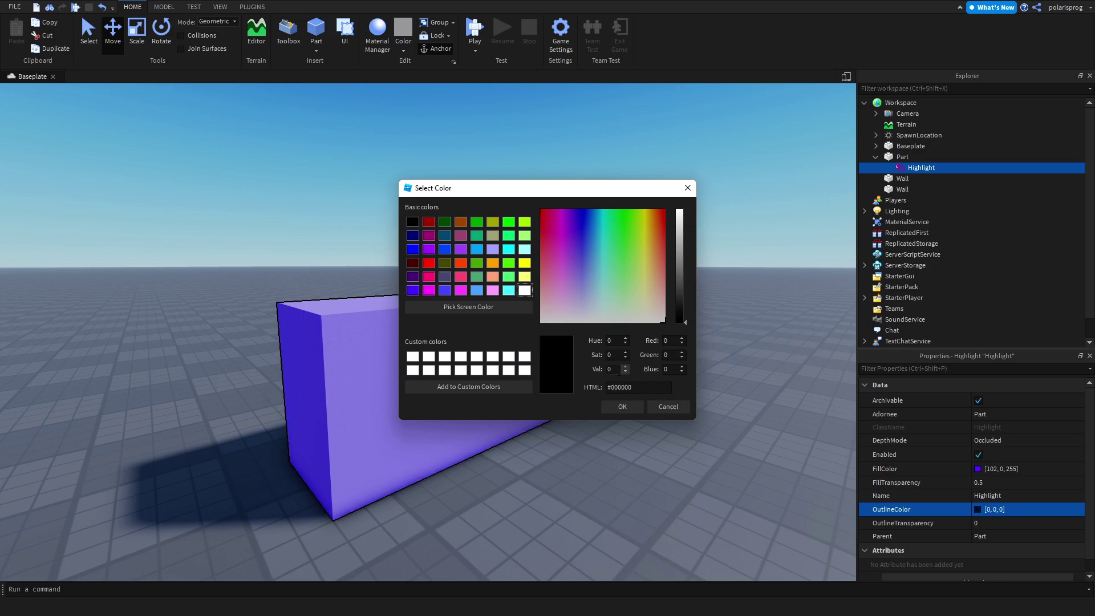
{"action": "left_click", "coordinate": [627, 408]}
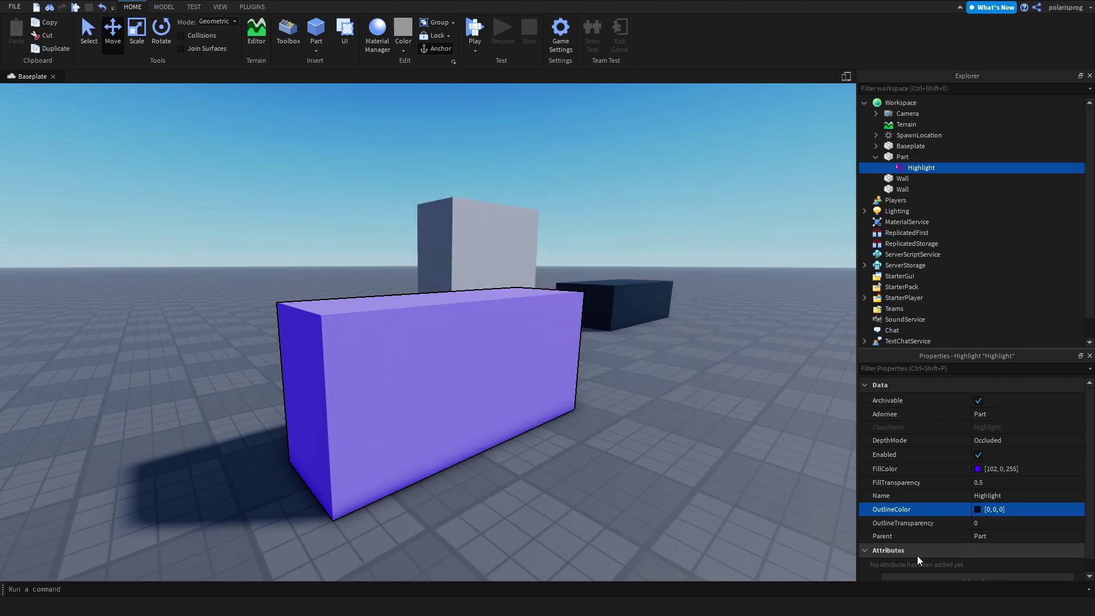
Try different OutlineTransparency values on the Highlight, return to 0 and clear the selection
{"action": "left_click", "coordinate": [1012, 523]}
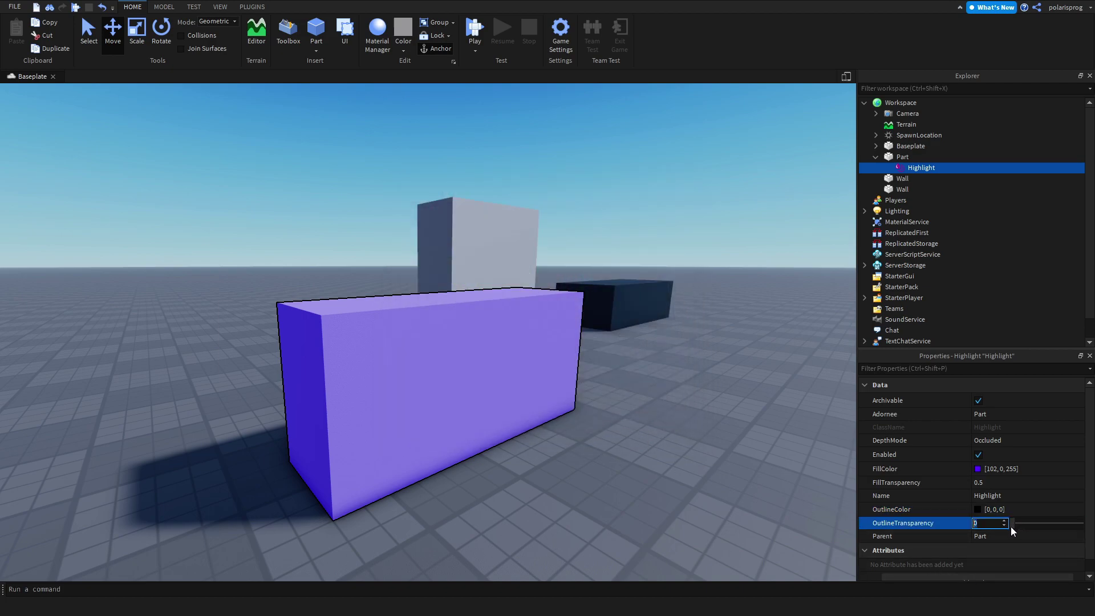
{"action": "left_click_drag", "start_coordinate": [1013, 526], "coordinate": [984, 522]}
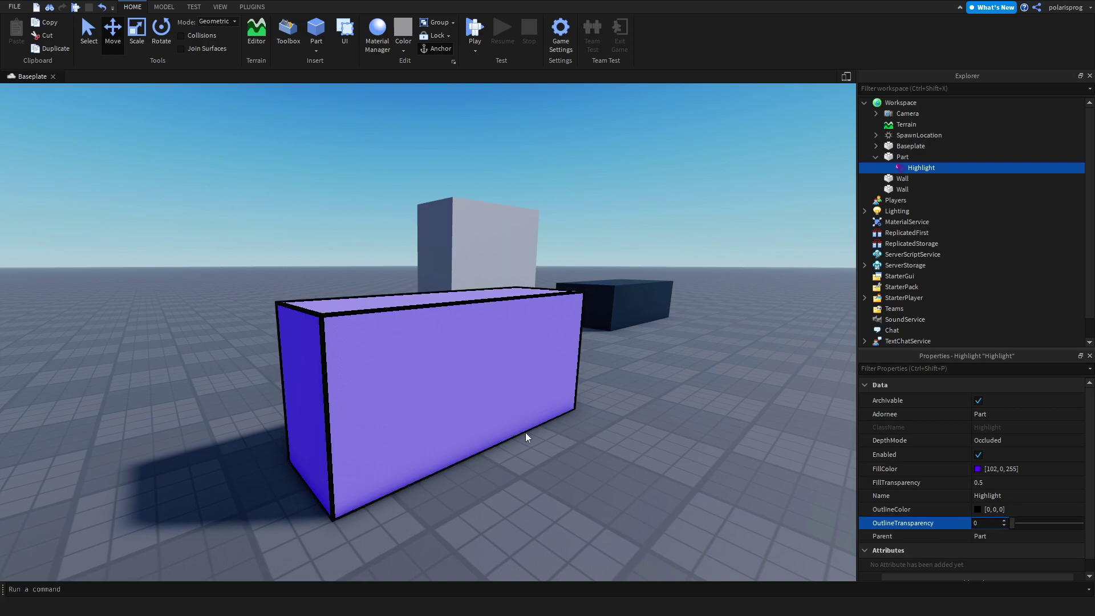
{"action": "left_click", "coordinate": [671, 506]}
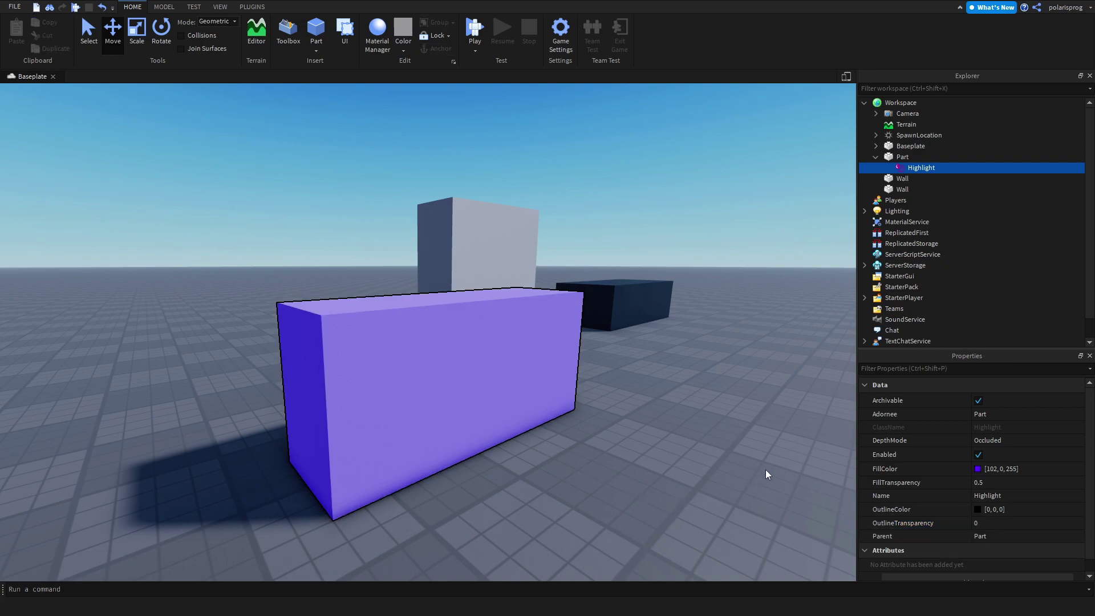
{"action": "right_click_drag", "start_coordinate": [576, 412], "coordinate": [575, 412]}
{"action": "right_click_drag", "start_coordinate": [341, 123], "coordinate": [341, 123]}
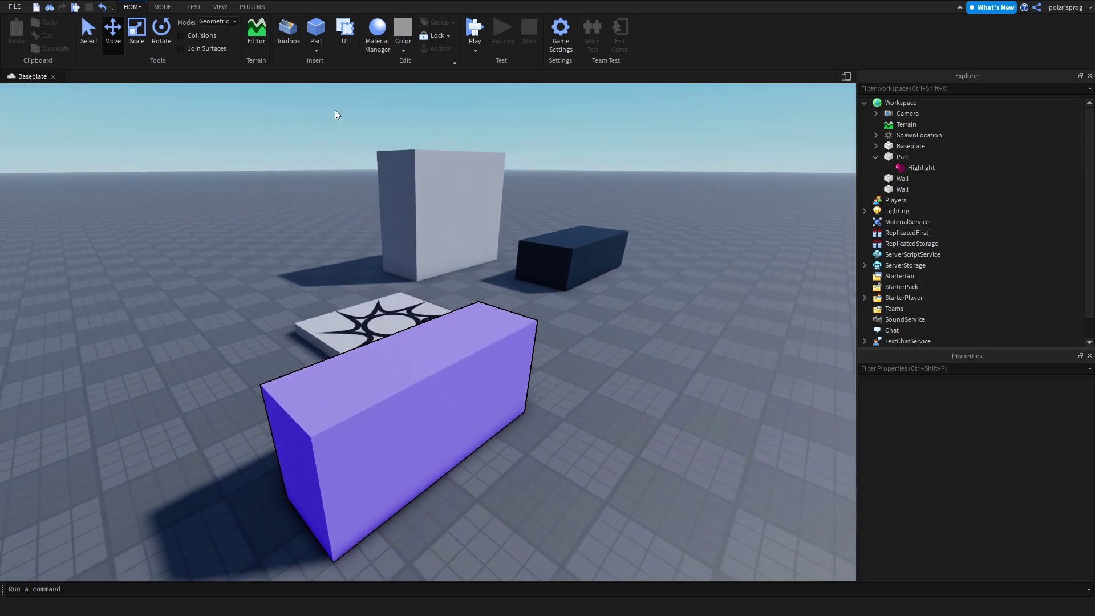
Insert the pink Car model from the Toolbox's Models category, acknowledge the scripts notice and close the Toolbox
{"action": "left_click", "coordinate": [288, 32]}
{"action": "left_click", "coordinate": [25, 92]}
{"action": "scroll", "coordinate": [369, 193], "scroll_direction": "up", "scroll_amount": 5}
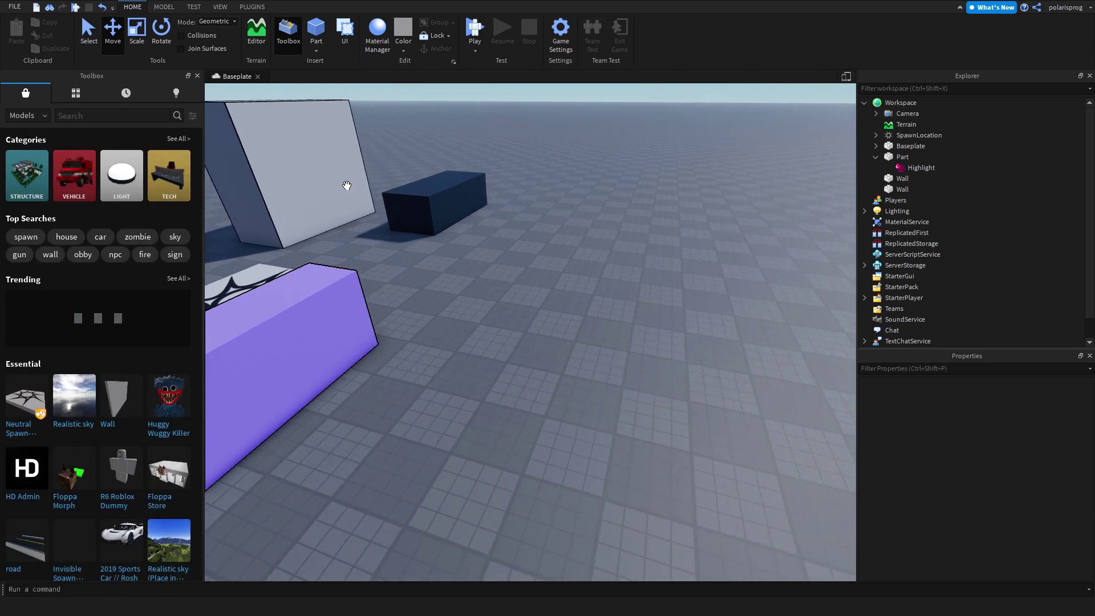
{"action": "scroll", "coordinate": [191, 347], "scroll_direction": "down", "scroll_amount": 3}
{"action": "scroll", "coordinate": [171, 353], "scroll_direction": "up", "scroll_amount": 3}
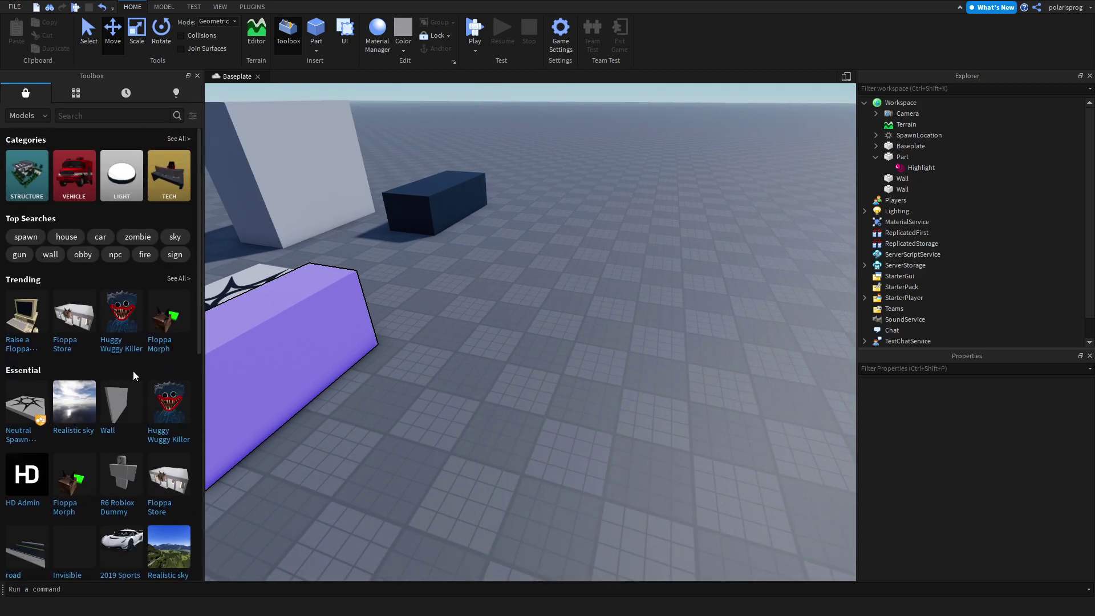
{"action": "scroll", "coordinate": [132, 373], "scroll_direction": "down", "scroll_amount": 10}
{"action": "scroll", "coordinate": [131, 374], "scroll_direction": "up", "scroll_amount": 7}
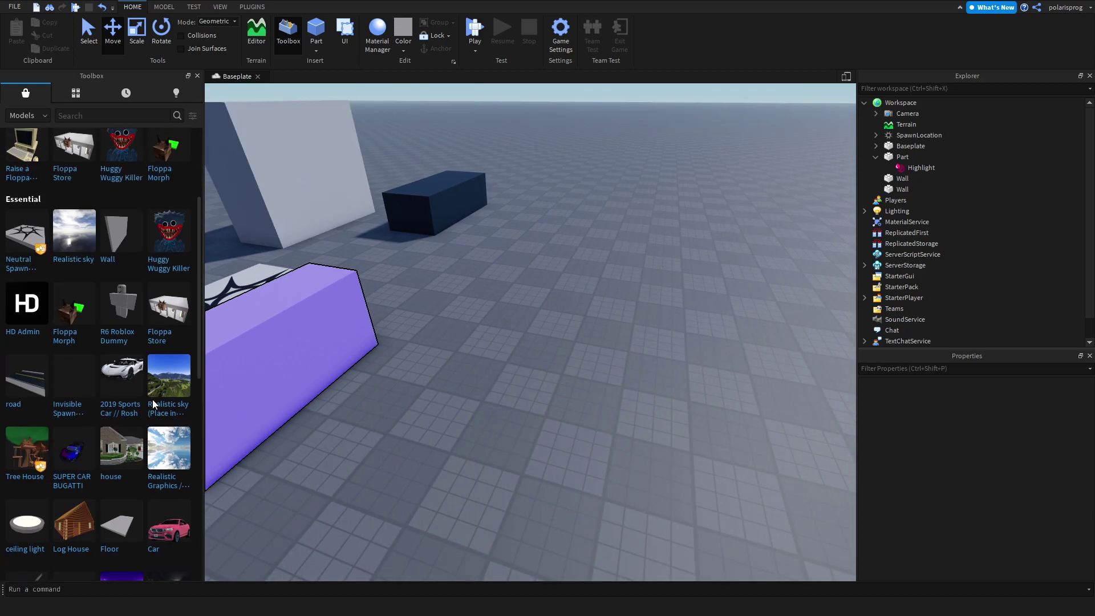
{"action": "mouse_move", "coordinate": [104, 268]}
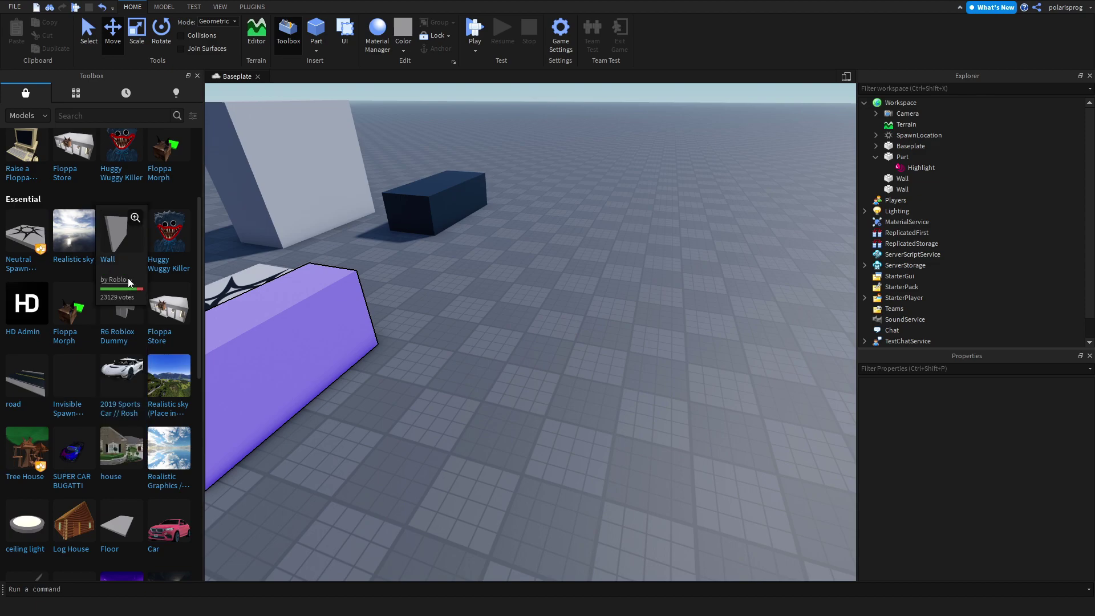
{"action": "scroll", "coordinate": [158, 272], "scroll_direction": "down", "scroll_amount": 7}
{"action": "mouse_move", "coordinate": [104, 380]}
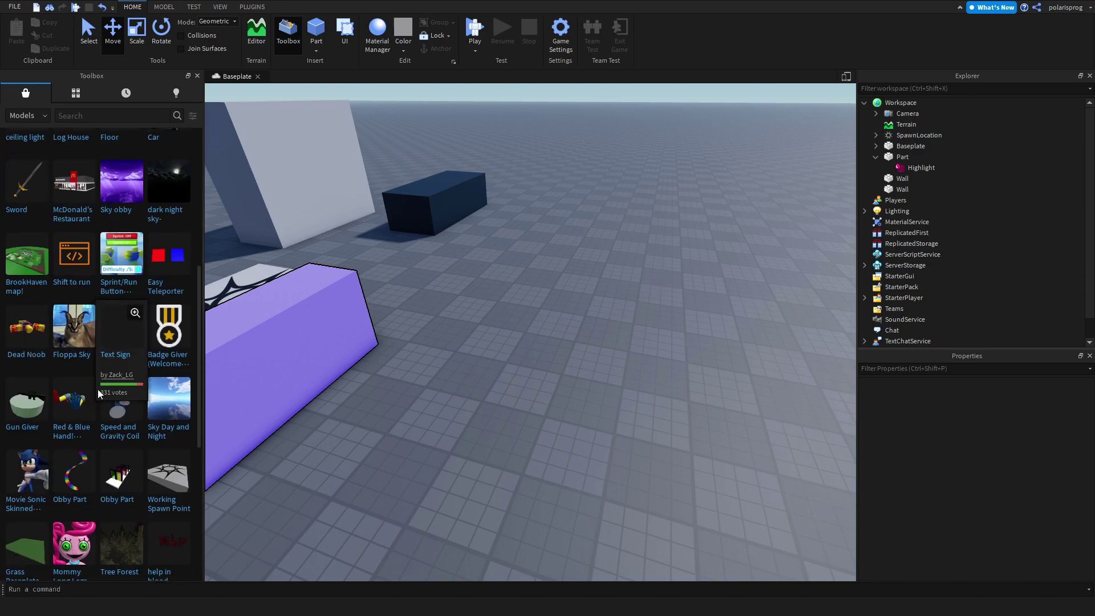
{"action": "scroll", "coordinate": [114, 446], "scroll_direction": "up", "scroll_amount": 7}
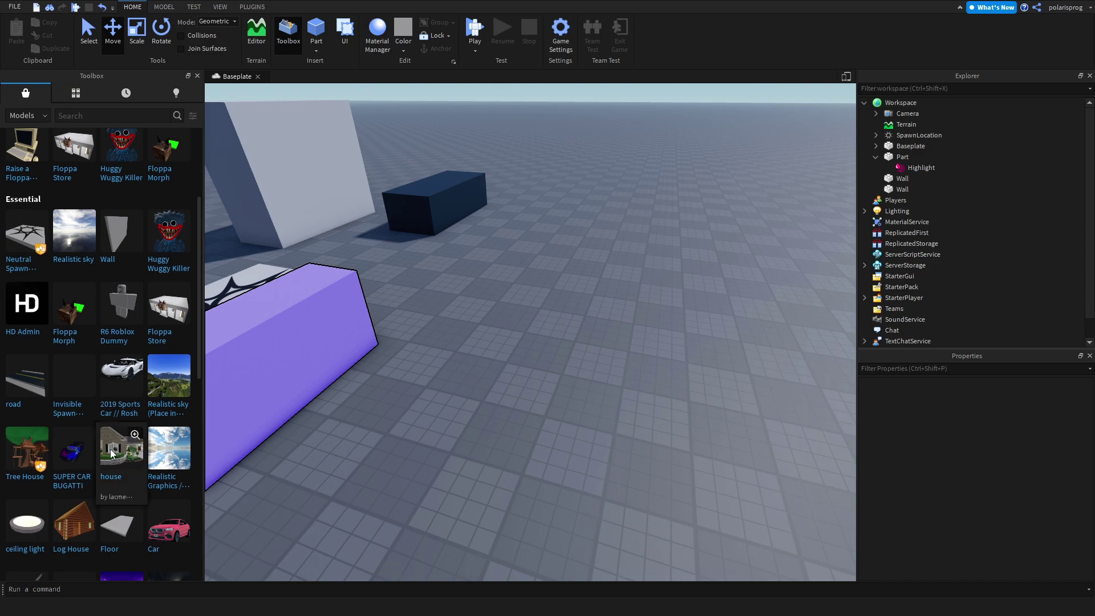
{"action": "scroll", "coordinate": [113, 448], "scroll_direction": "down", "scroll_amount": 1}
{"action": "scroll", "coordinate": [136, 448], "scroll_direction": "up", "scroll_amount": 2}
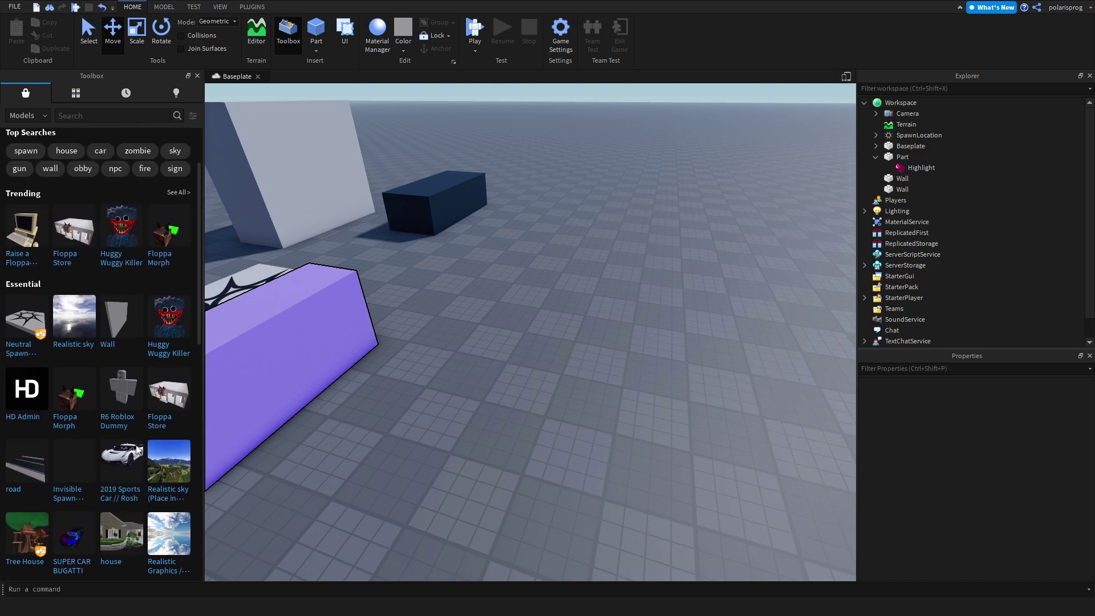
{"action": "scroll", "coordinate": [135, 416], "scroll_direction": "up", "scroll_amount": 2}
{"action": "scroll", "coordinate": [130, 390], "scroll_direction": "down", "scroll_amount": 10}
{"action": "scroll", "coordinate": [133, 384], "scroll_direction": "up", "scroll_amount": 7}
{"action": "left_click", "coordinate": [162, 533]}
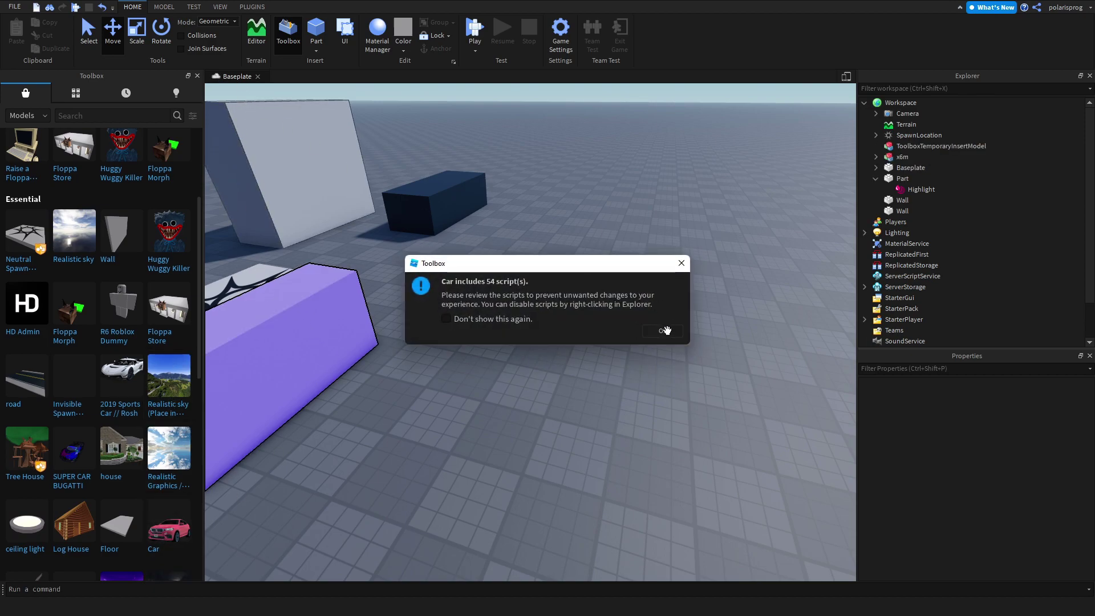
{"action": "left_click", "coordinate": [666, 330]}
{"action": "left_click", "coordinate": [197, 75]}
Add a Highlight object to the x6m car model
{"action": "right_click_drag", "start_coordinate": [512, 241], "coordinate": [513, 240]}
{"action": "right_click_drag", "start_coordinate": [689, 178], "coordinate": [689, 177]}
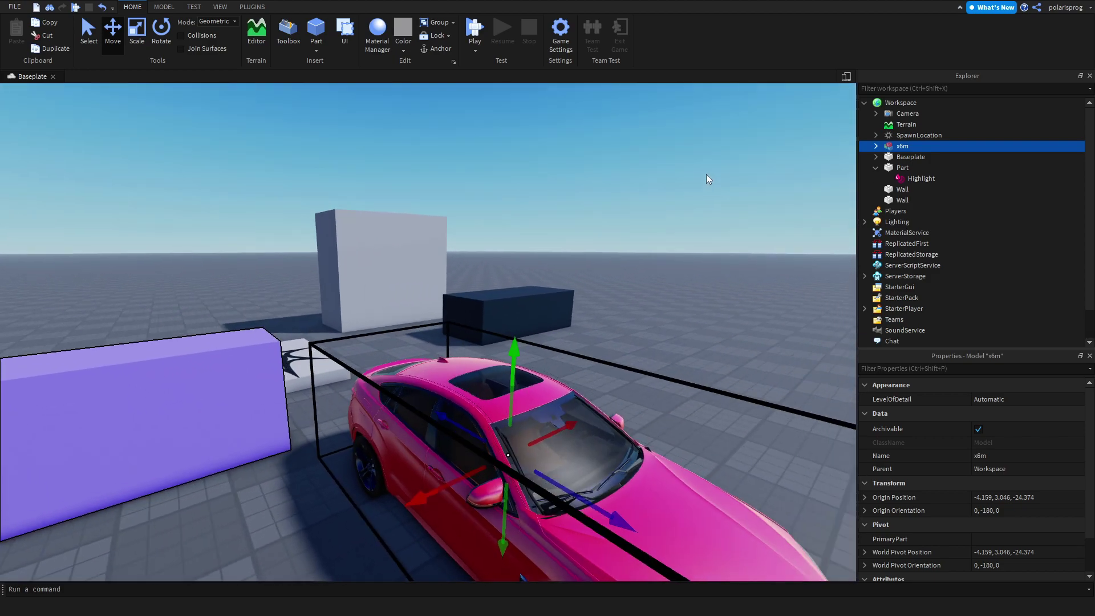
{"action": "key", "text": "f"}
{"action": "left_click", "coordinate": [917, 146]}
{"action": "type", "text": "high"}
{"action": "key", "text": "Return"}
{"action": "right_click_drag", "start_coordinate": [706, 263], "coordinate": [706, 263]}
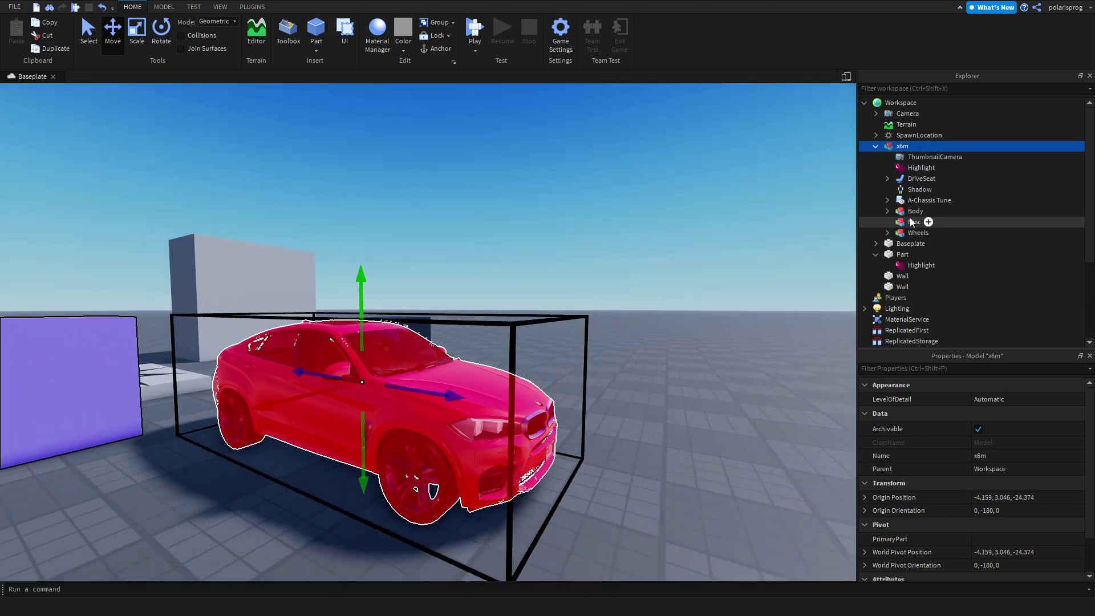
Check the car Highlight's properties and delete the car model from the workspace
{"action": "left_click", "coordinate": [919, 168]}
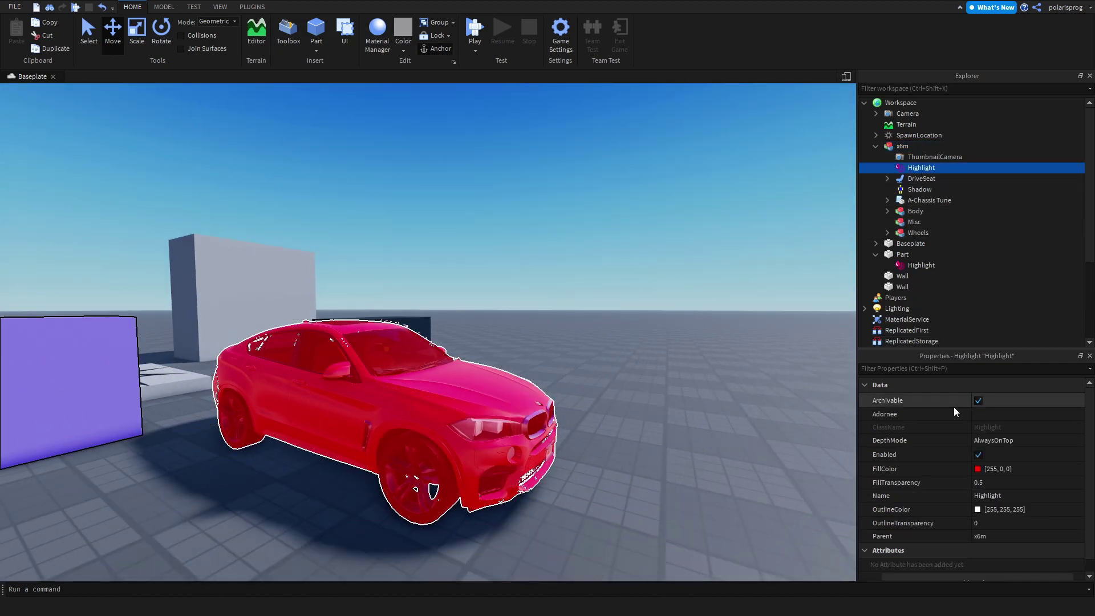
{"action": "left_click", "coordinate": [986, 471]}
{"action": "left_click", "coordinate": [638, 216]}
{"action": "left_click", "coordinate": [621, 407]}
{"action": "right_click_drag", "start_coordinate": [611, 399], "coordinate": [609, 399]}
{"action": "left_click", "coordinate": [608, 397]}
{"action": "key", "text": "Delete"}
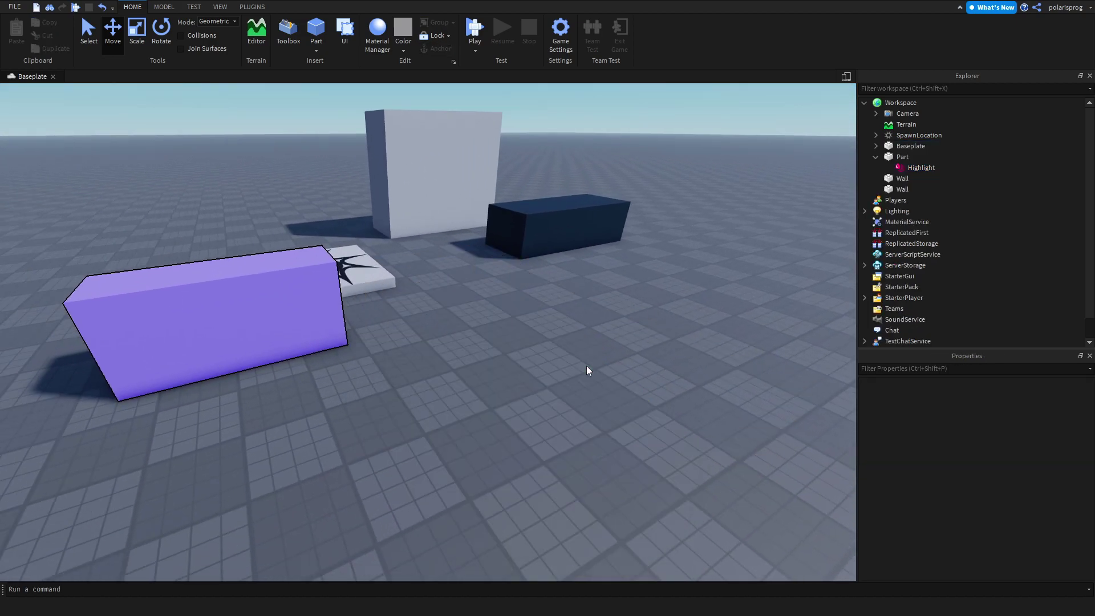
Insert the potato mesh from the Toolbox's Meshes category
{"action": "scroll", "coordinate": [586, 365], "scroll_direction": "up", "scroll_amount": 2}
{"action": "left_click", "coordinate": [288, 33]}
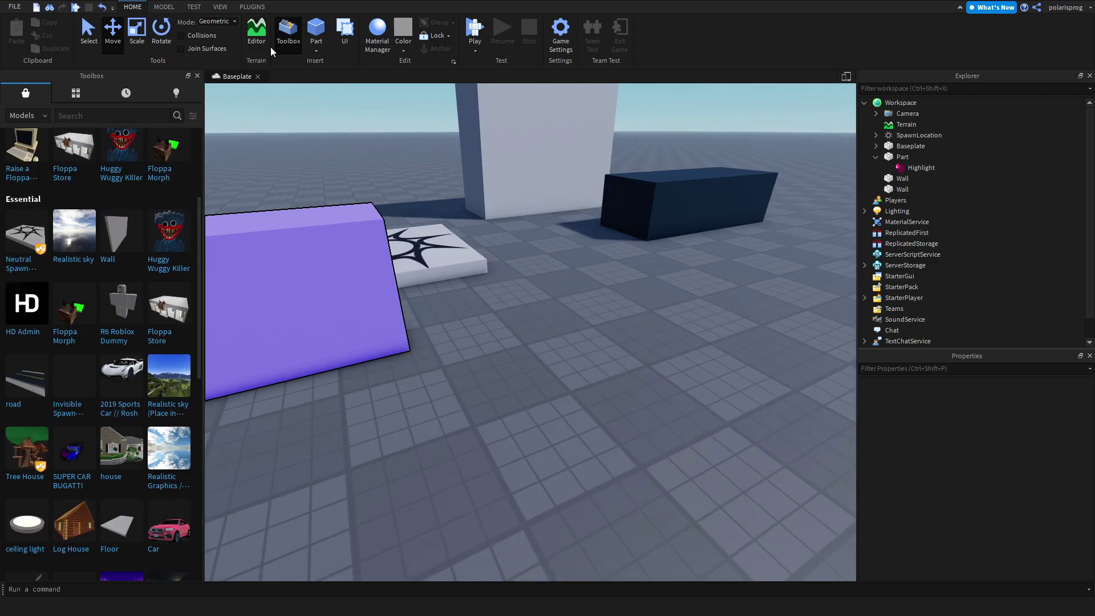
{"action": "left_click", "coordinate": [85, 95]}
{"action": "left_click", "coordinate": [38, 94]}
{"action": "left_click", "coordinate": [38, 115]}
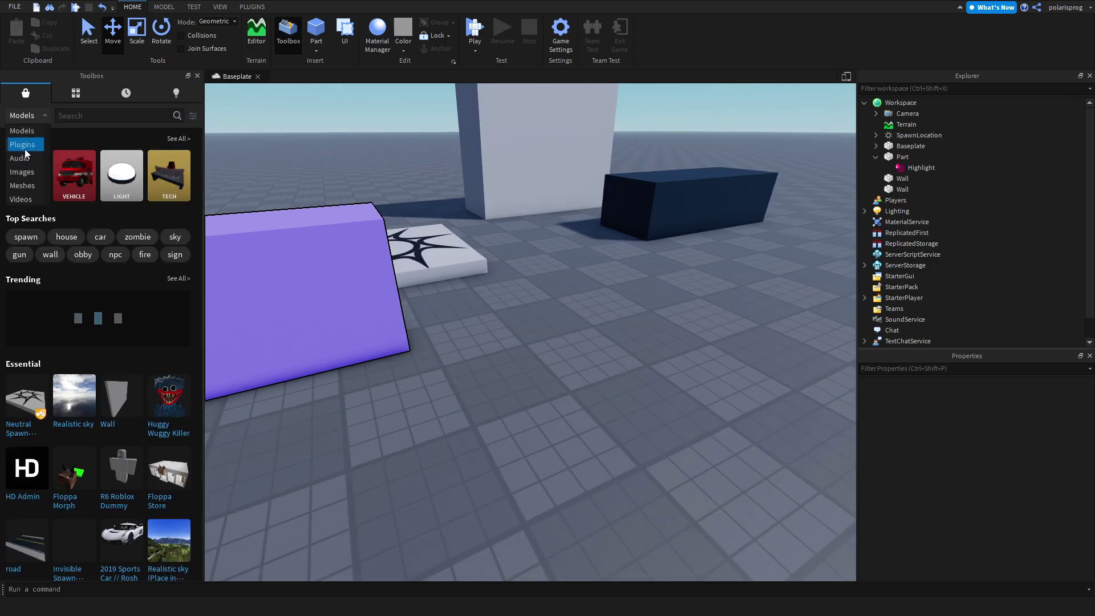
{"action": "left_click", "coordinate": [24, 172]}
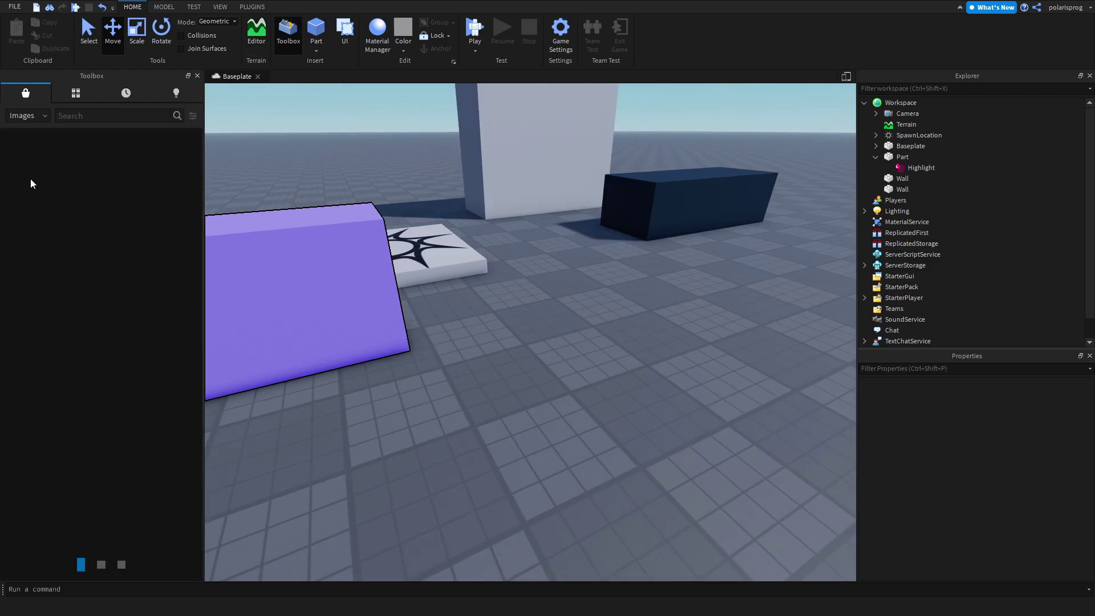
{"action": "left_click", "coordinate": [37, 116]}
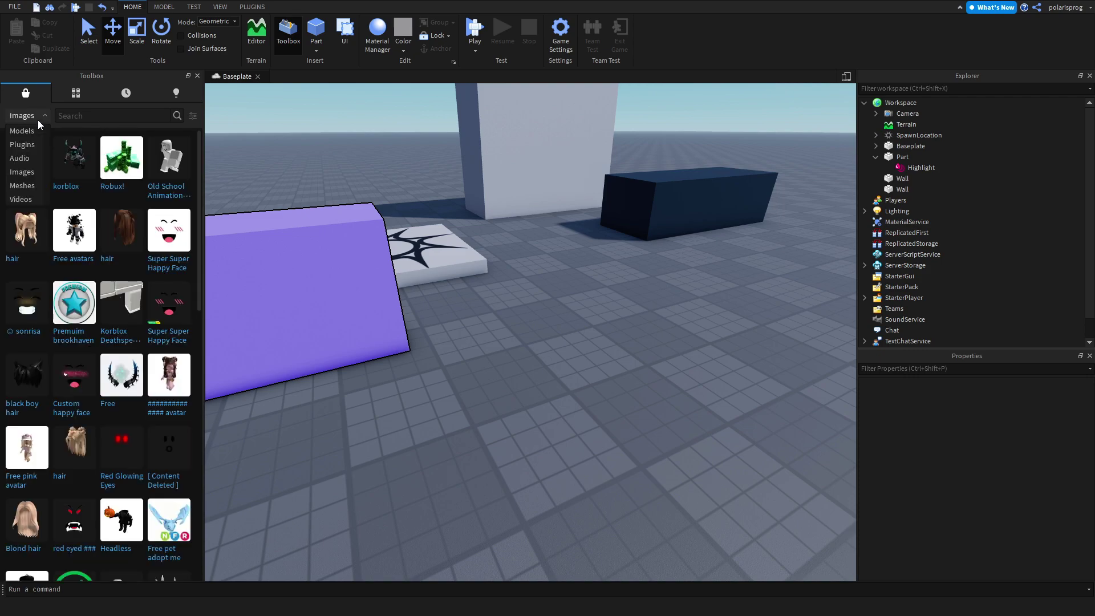
{"action": "left_click", "coordinate": [26, 186]}
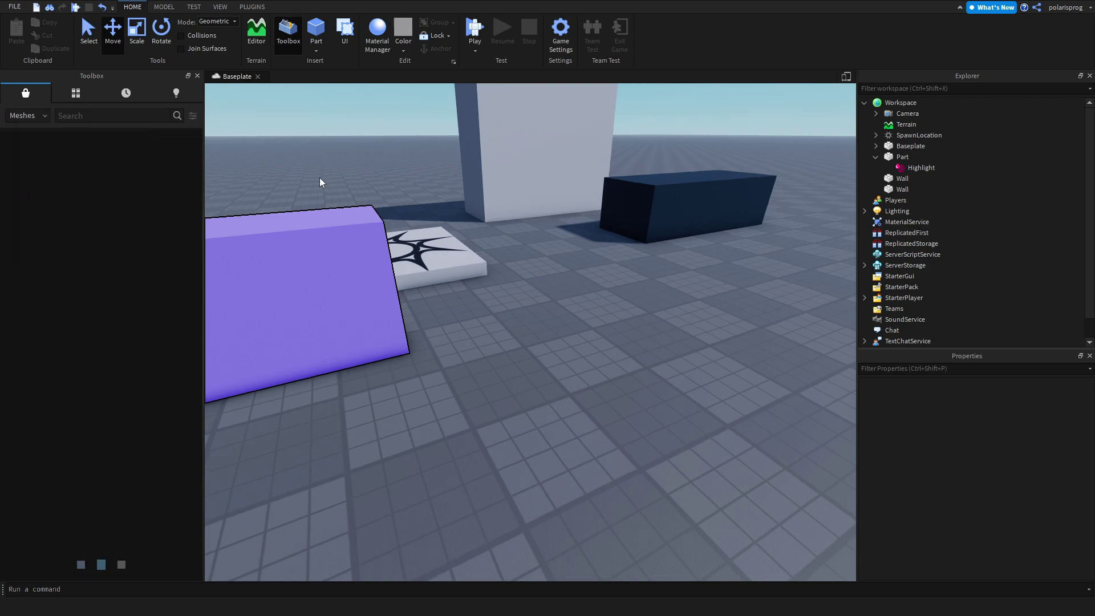
{"action": "scroll", "coordinate": [320, 177], "scroll_direction": "down", "scroll_amount": 3}
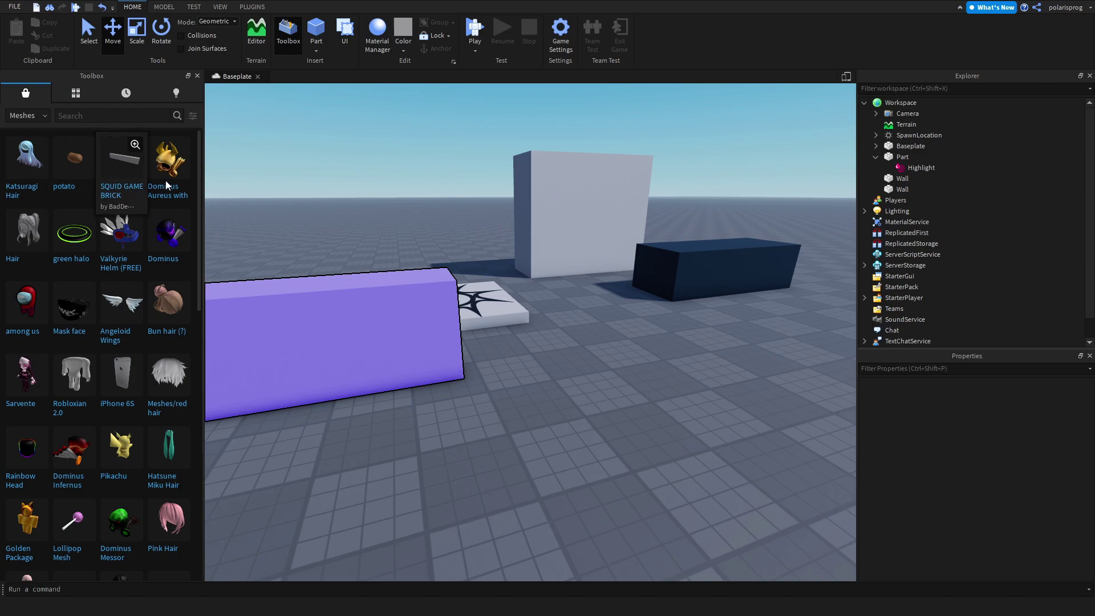
{"action": "left_click", "coordinate": [75, 165]}
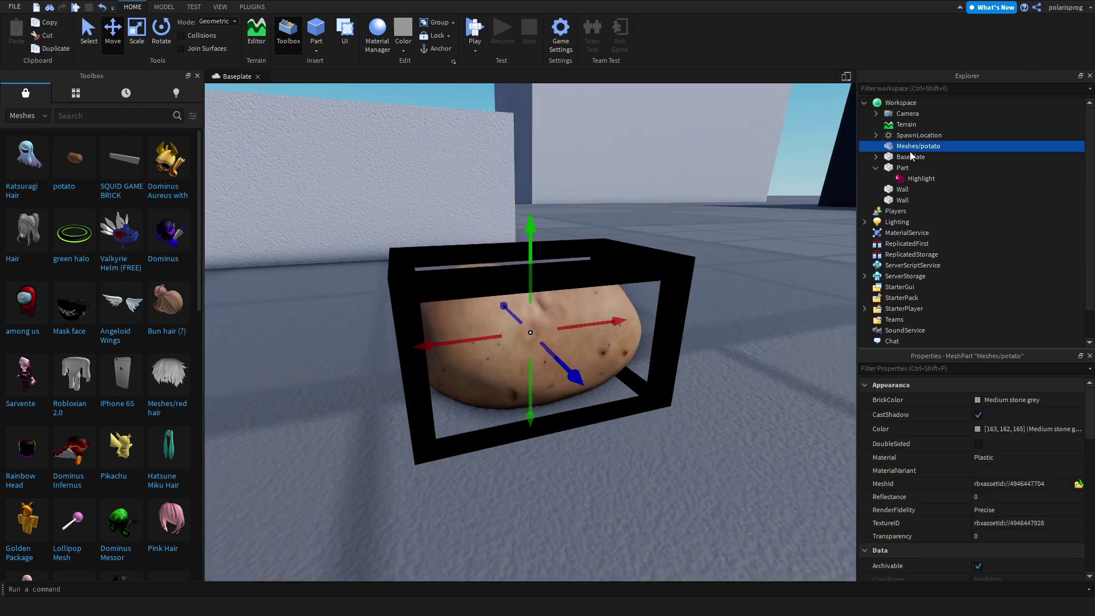
Add a Highlight to the potato mesh and clear the selection to view the effect
{"action": "left_click", "coordinate": [949, 146]}
{"action": "key", "text": "Return"}
{"action": "left_click", "coordinate": [695, 321]}
{"action": "right_click_drag", "start_coordinate": [695, 320], "coordinate": [695, 321]}
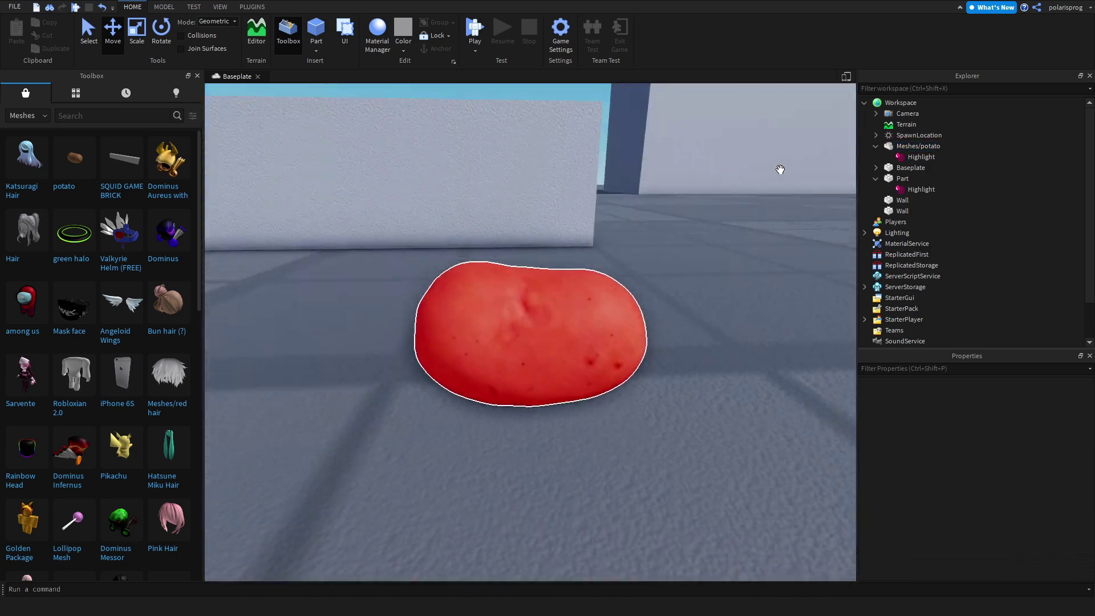
Delete the potato mesh together with its Highlight and close the Toolbox
{"action": "left_click", "coordinate": [902, 149]}
{"action": "key", "text": "Delete"}
{"action": "key", "text": "Delete"}
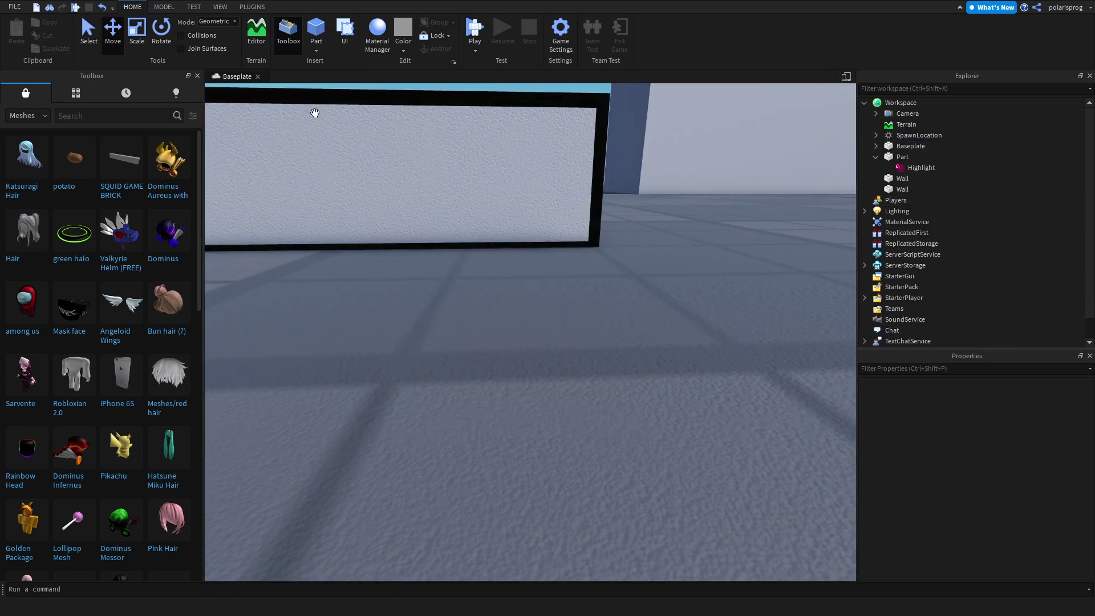
{"action": "left_click", "coordinate": [196, 76]}
Delete the purple highlighted part from the workspace
{"action": "right_click_drag", "start_coordinate": [299, 138], "coordinate": [300, 138]}
{"action": "scroll", "coordinate": [300, 138], "scroll_direction": "down", "scroll_amount": 6}
{"action": "left_click", "coordinate": [329, 334]}
{"action": "key", "text": "Delete"}
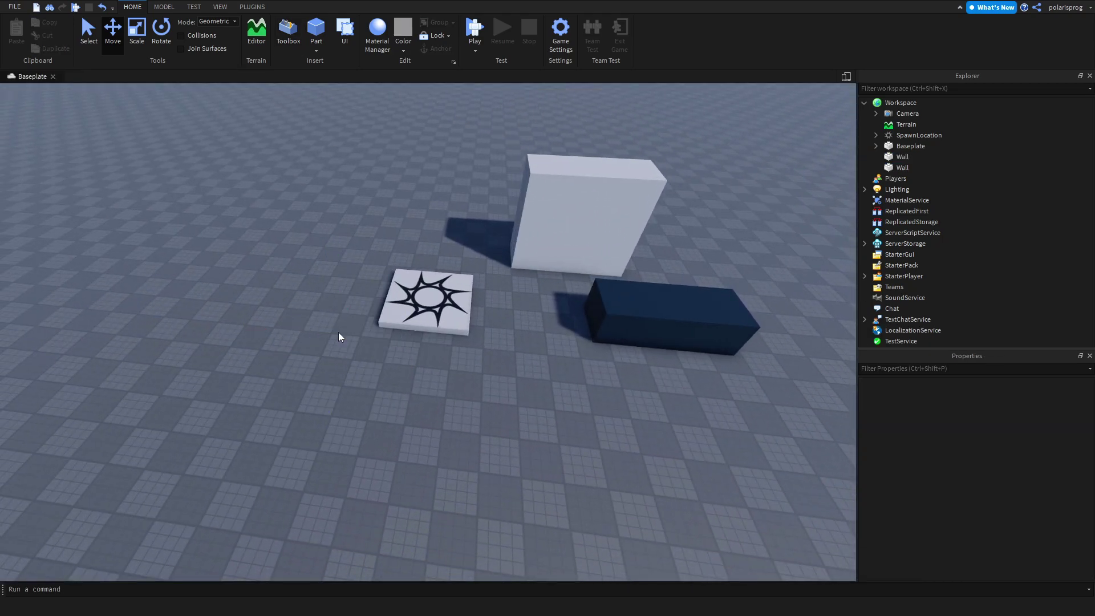
Insert a new block part and move it out of the tall wall's shadow
{"action": "scroll", "coordinate": [533, 327], "scroll_direction": "up", "scroll_amount": 10}
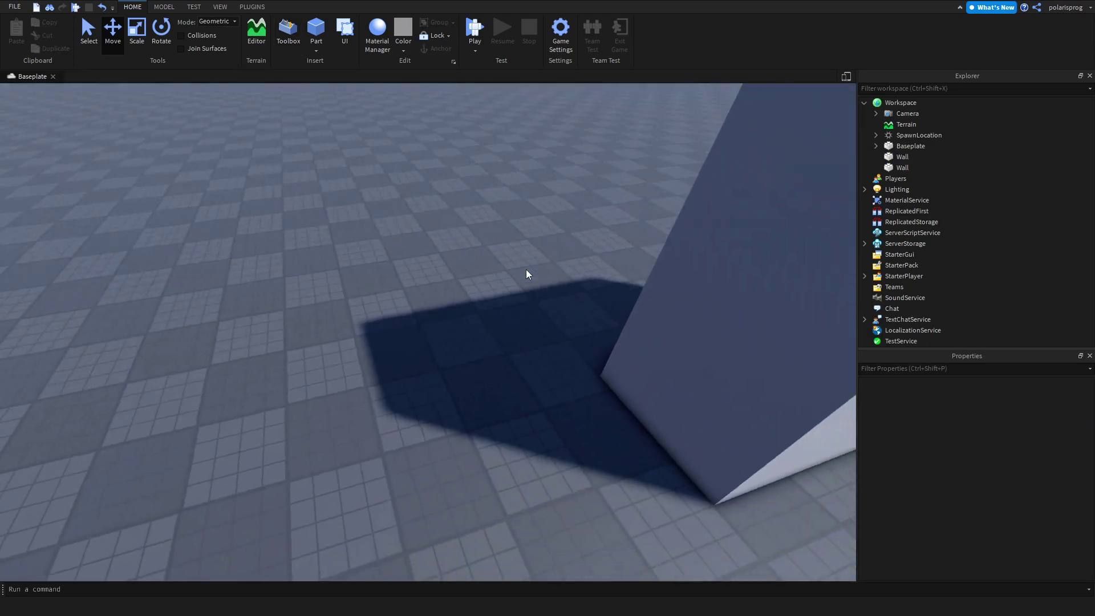
{"action": "scroll", "coordinate": [526, 269], "scroll_direction": "down", "scroll_amount": 3}
{"action": "right_click_drag", "start_coordinate": [526, 269], "coordinate": [526, 270]}
{"action": "key", "text": "d"}
{"action": "key", "text": "w"}
{"action": "left_click", "coordinate": [315, 31]}
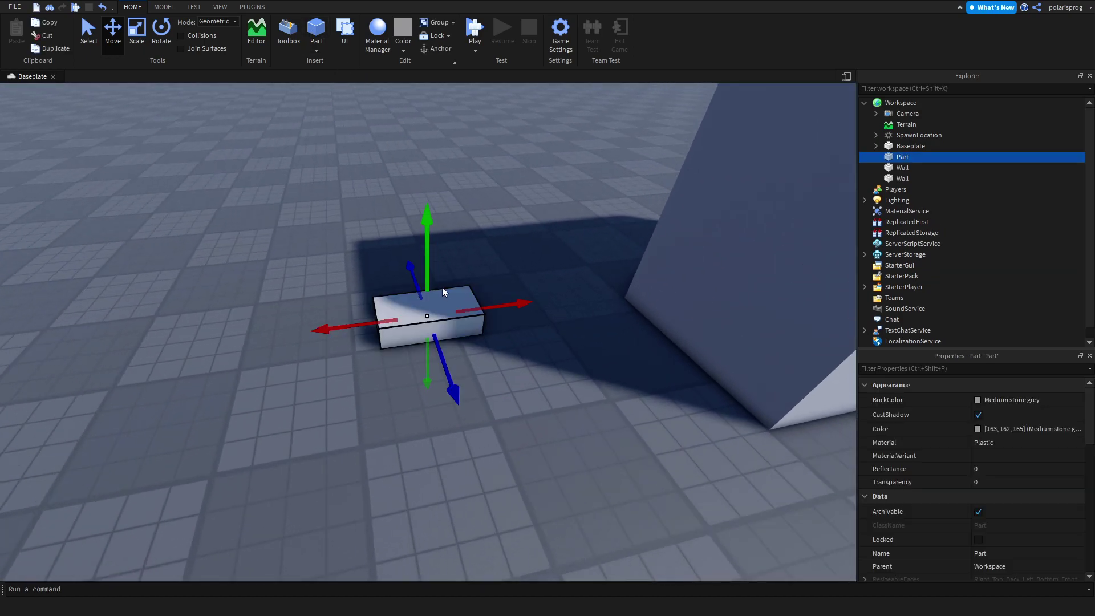
{"action": "left_click_drag", "start_coordinate": [406, 323], "coordinate": [334, 370]}
Set the new part's BrickColor to Really red and clear the selection
{"action": "left_click", "coordinate": [1009, 399]}
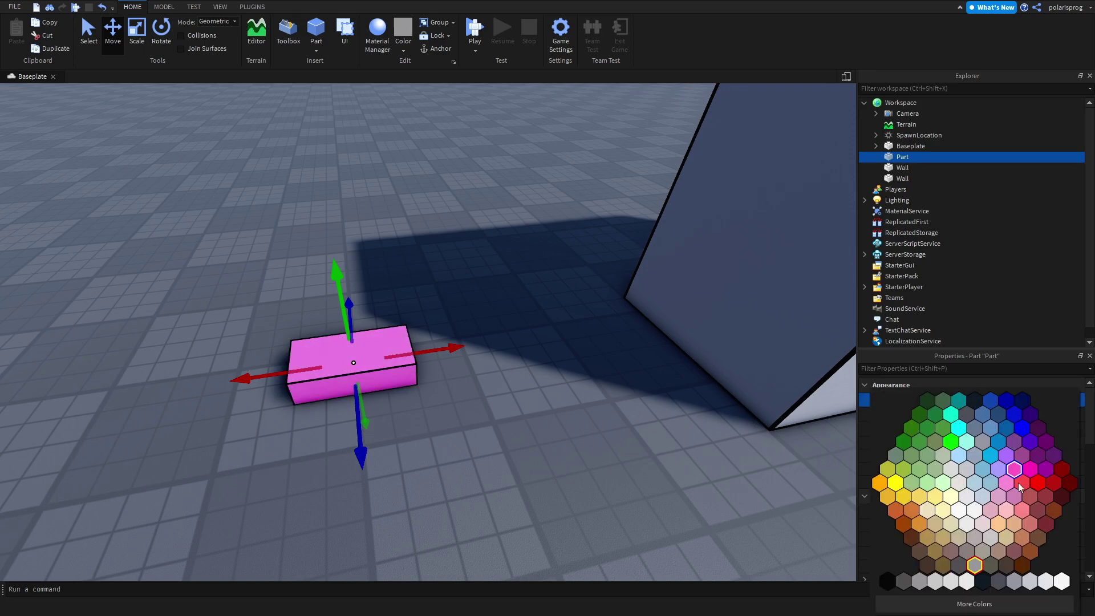
{"action": "left_click", "coordinate": [1038, 482]}
{"action": "left_click", "coordinate": [736, 464]}
Duplicate the red part and place the two blocks side by side with a small gap
{"action": "right_click_drag", "start_coordinate": [639, 419], "coordinate": [638, 419]}
{"action": "key", "text": "s"}
{"action": "left_click", "coordinate": [489, 400]}
{"action": "key", "text": "ctrl+d"}
{"action": "left_click_drag", "start_coordinate": [545, 405], "coordinate": [695, 444]}
{"action": "key", "text": "a"}
Set the BrickColor of the red block farther from the tall wall to Lime green
{"action": "left_click", "coordinate": [583, 400]}
{"action": "left_click", "coordinate": [573, 394]}
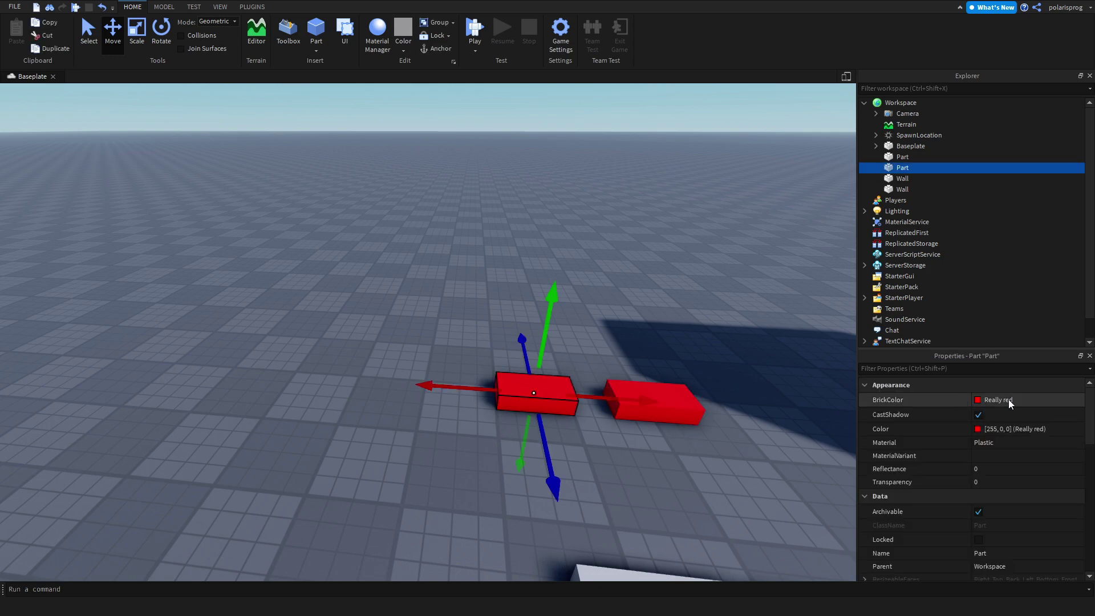
{"action": "left_click", "coordinate": [998, 401]}
{"action": "left_click", "coordinate": [951, 442]}
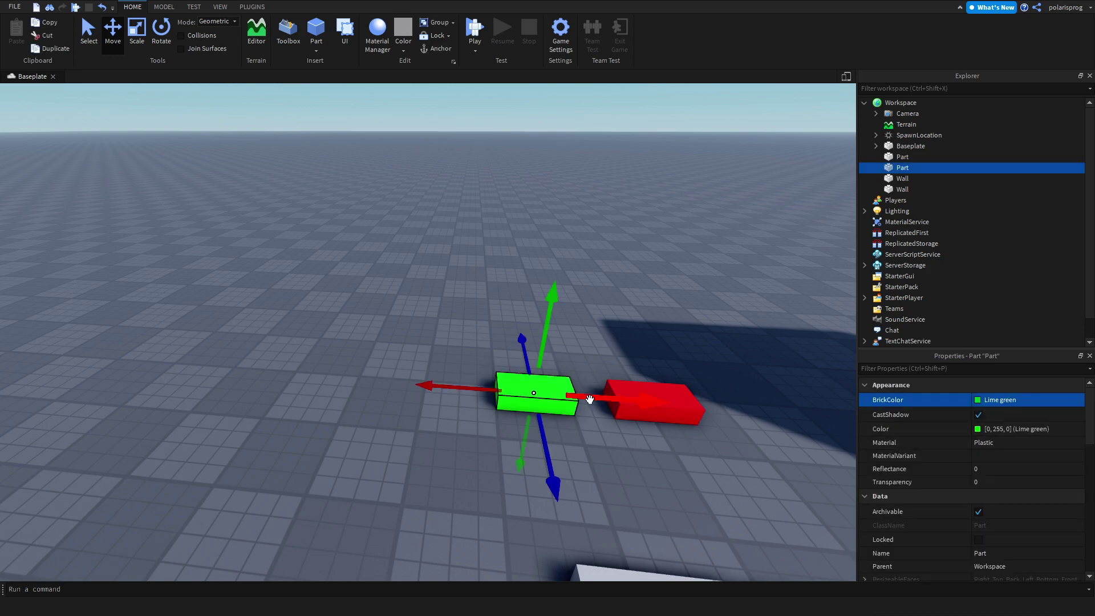
Duplicate the green block, place the copy on the side away from the red one, and set its BrickColor to Really blue
{"action": "key", "text": "ctrl+d"}
{"action": "left_click_drag", "start_coordinate": [598, 397], "coordinate": [489, 404]}
{"action": "left_click", "coordinate": [1009, 401]}
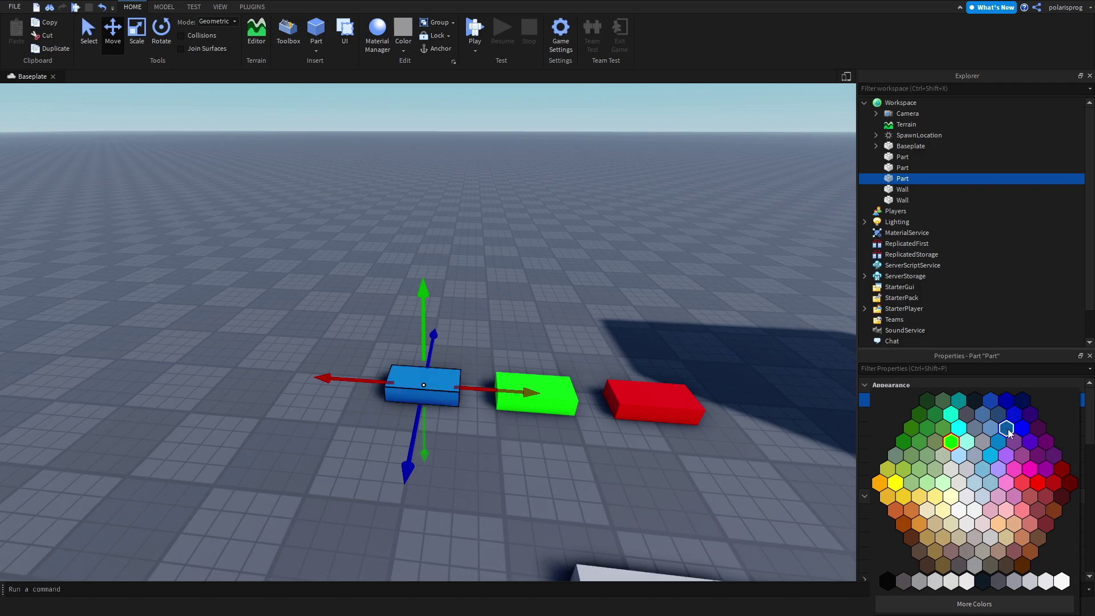
{"action": "left_click", "coordinate": [1023, 439]}
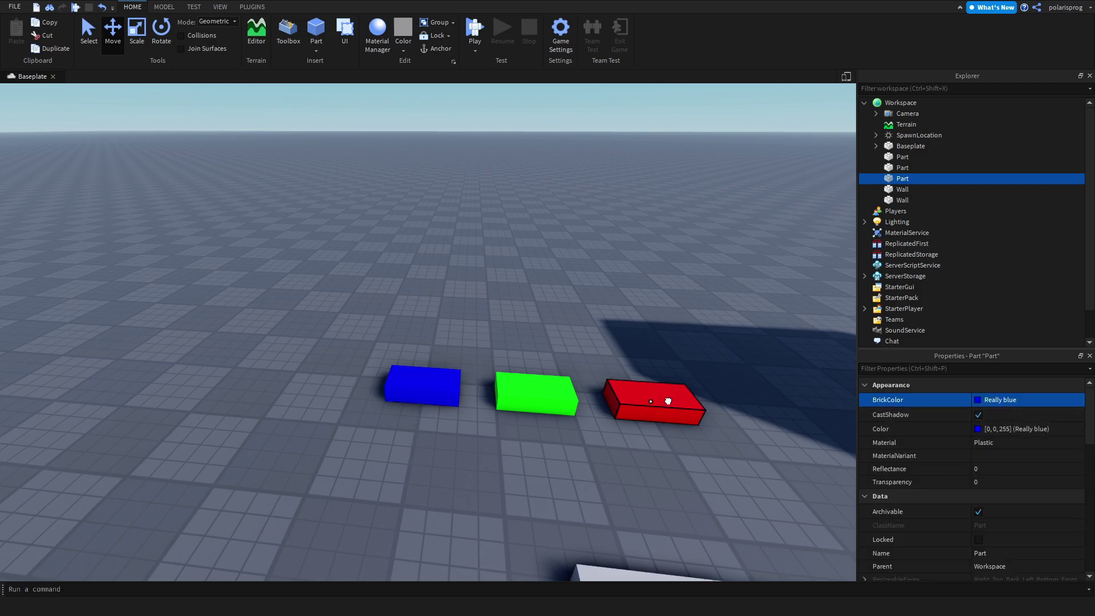
Add a Script to the red part and select all of its default code
{"action": "left_click", "coordinate": [669, 398]}
{"action": "key", "text": "f"}
{"action": "left_click", "coordinate": [916, 157]}
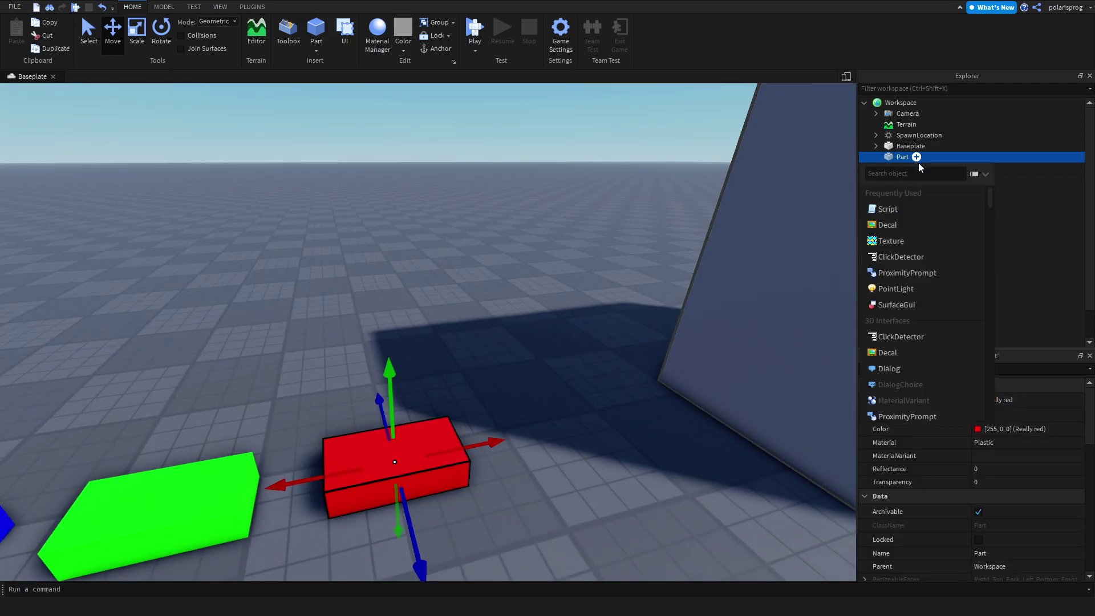
{"action": "left_click", "coordinate": [916, 213]}
{"action": "key", "text": "ctrl+a"}
{"action": "scroll", "coordinate": [621, 256], "scroll_direction": "up", "scroll_amount": 1, "text": "ctrl"}
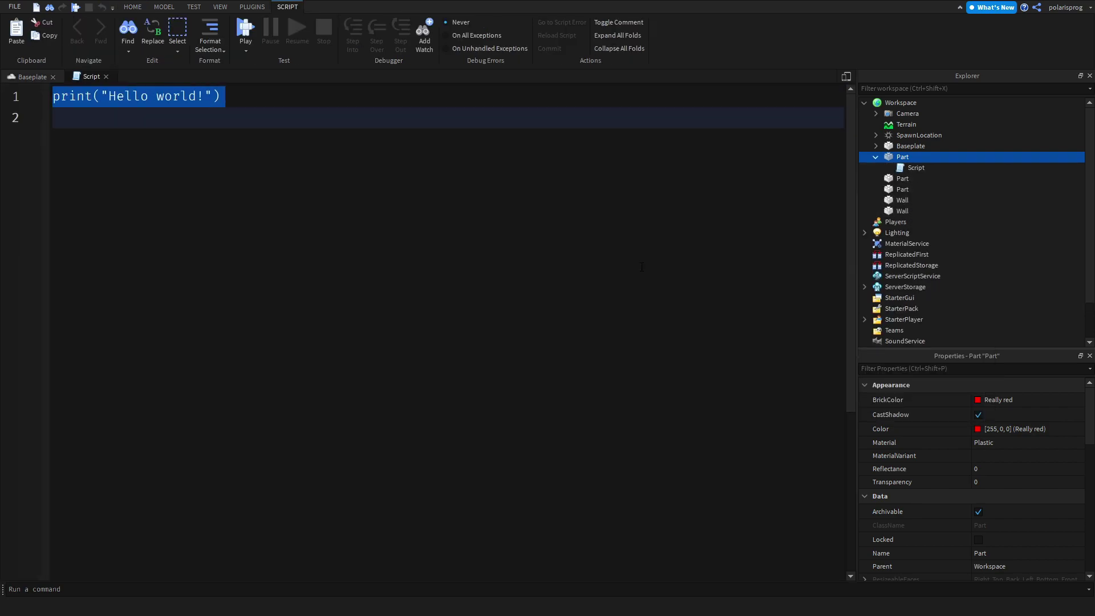
Return to the Baseplate view and add a ProximityPrompt to the red part
{"action": "left_click", "coordinate": [30, 76]}
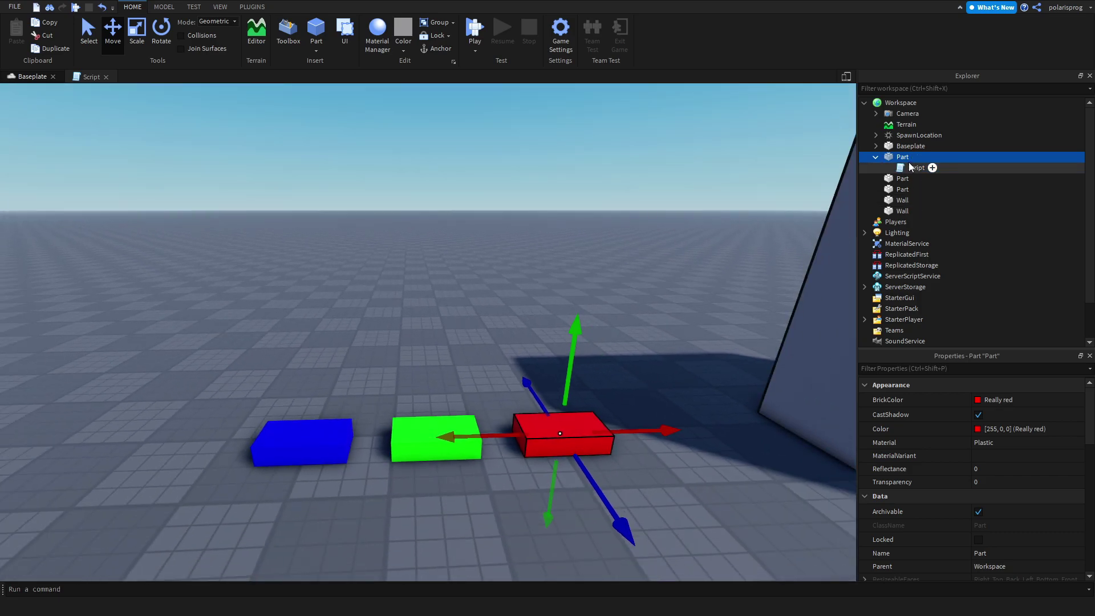
{"action": "left_click", "coordinate": [916, 157]}
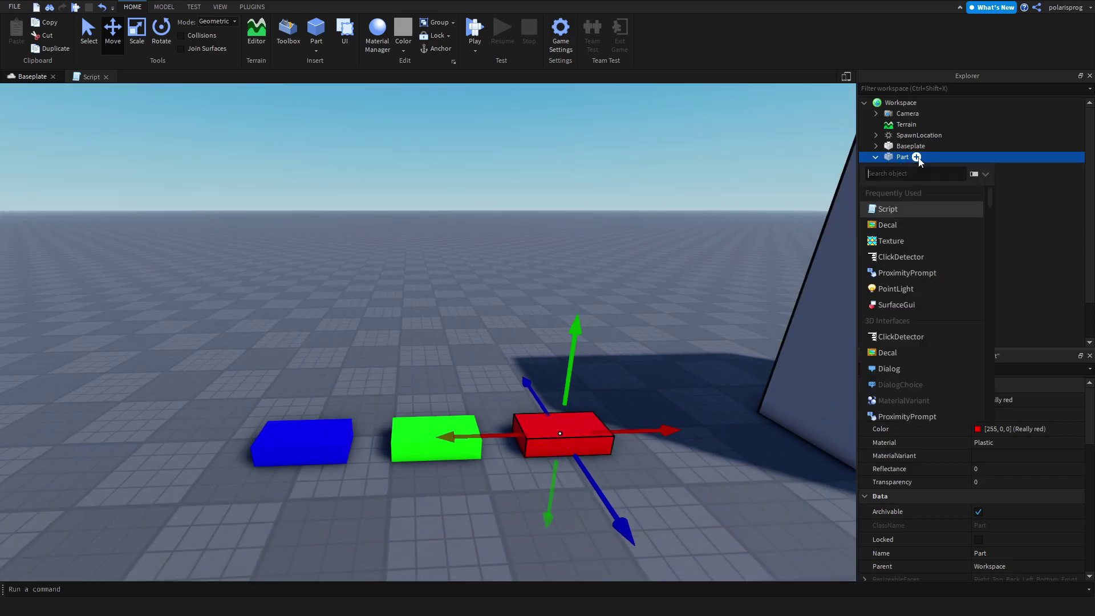
{"action": "type", "text": "pr"}
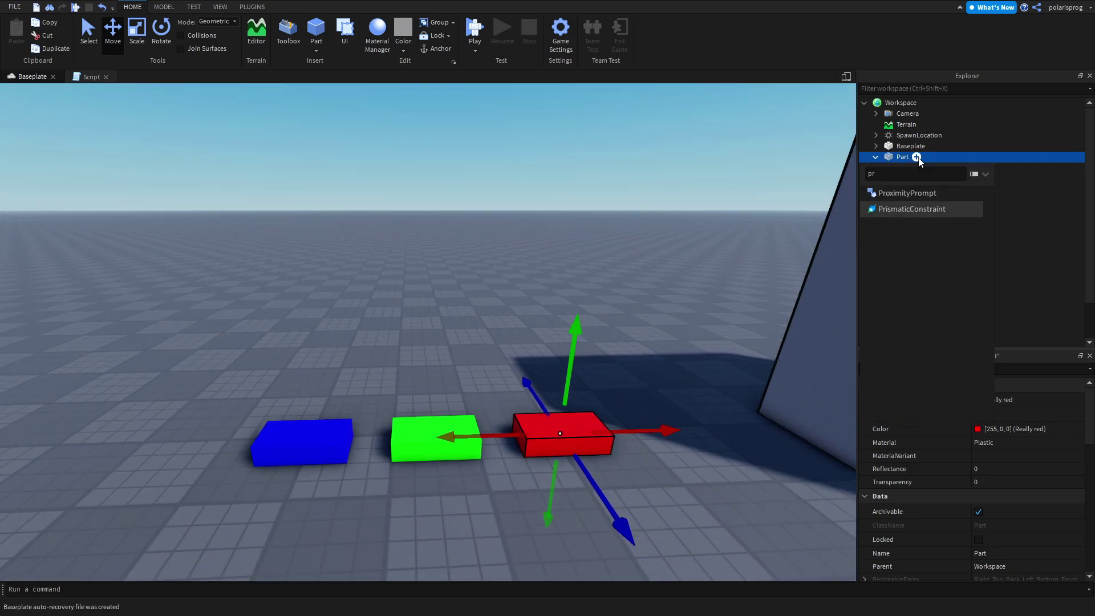
{"action": "key", "text": "Up"}
{"action": "key", "text": "Return"}
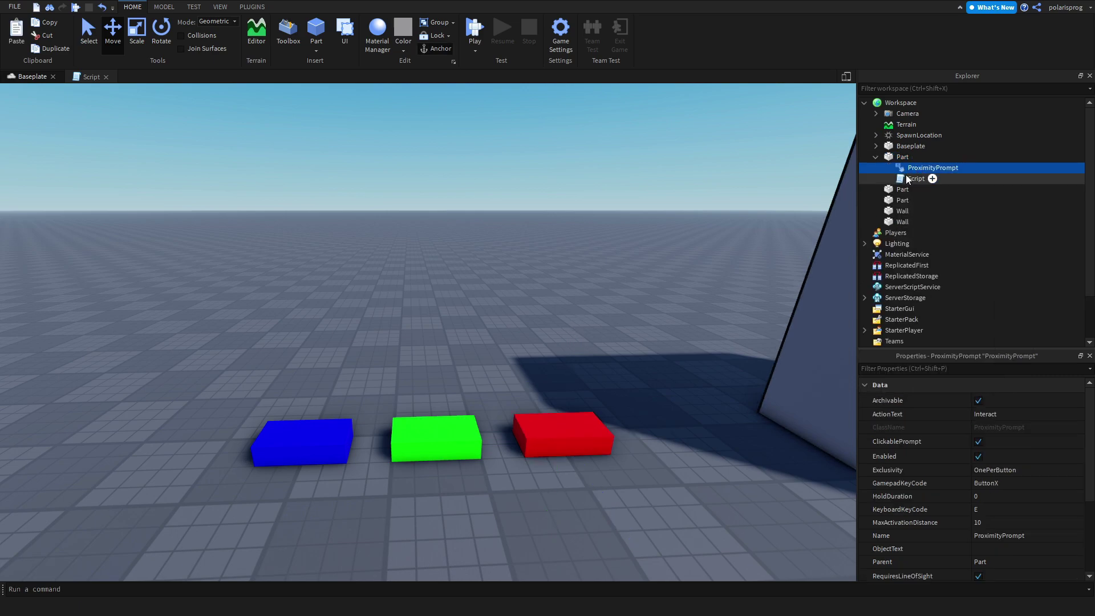
Open the red part's Script and replace its default code with `local part = script.Parent`
{"action": "double_click", "coordinate": [916, 178]}
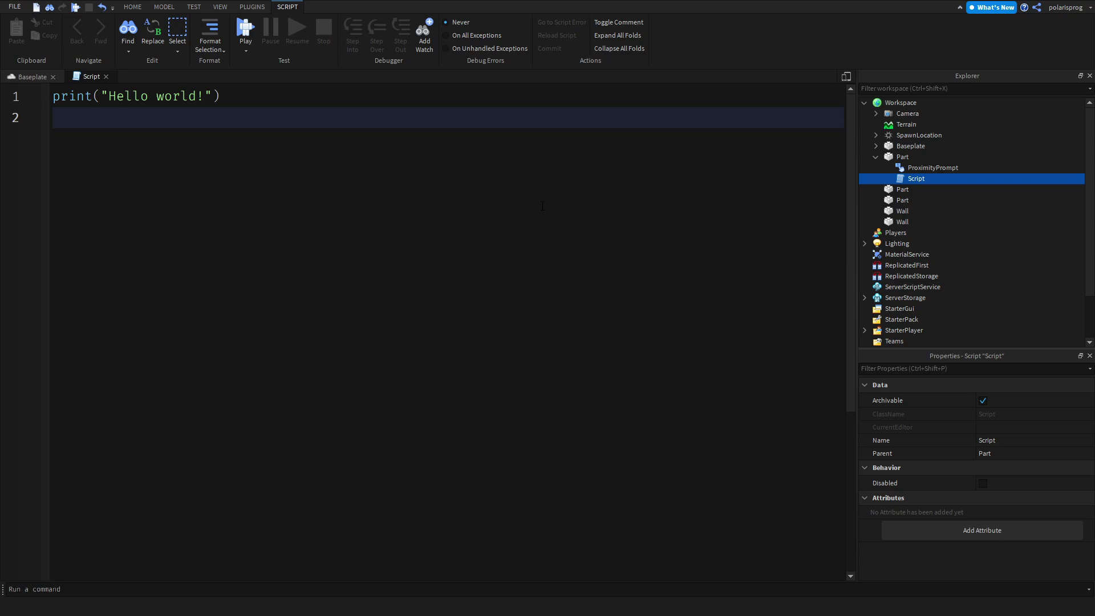
{"action": "type", "text": "local part = script.P"}
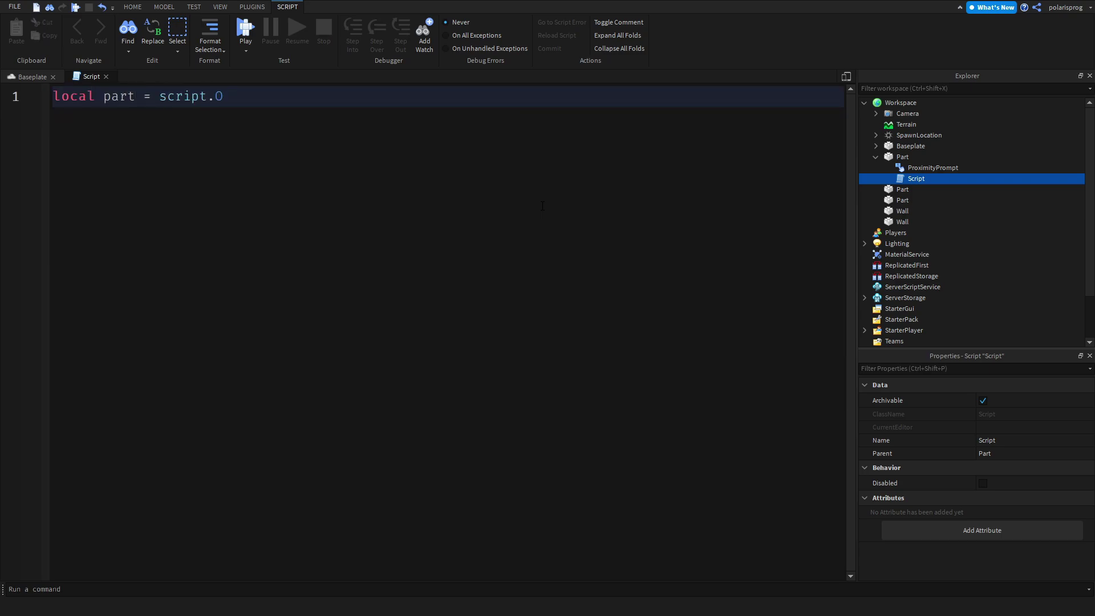
{"action": "key", "text": "Return"}
{"action": "key", "text": "Return"}
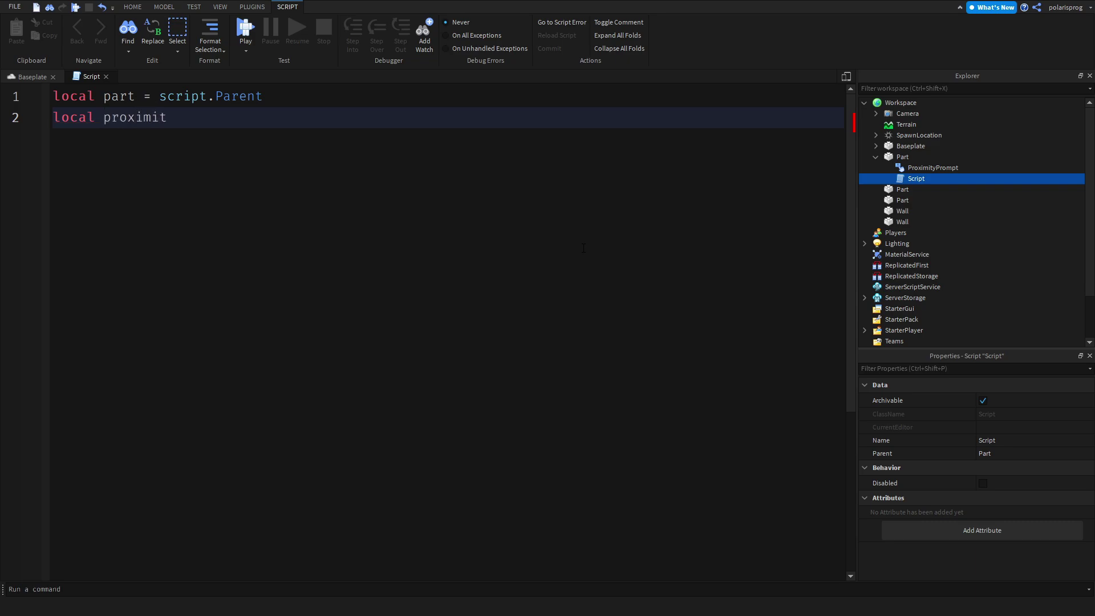
Declare the prompt variable on the script's second line as `local proximityPrompt = part.ProximityPrompt`
{"action": "type", "text": "pa"}
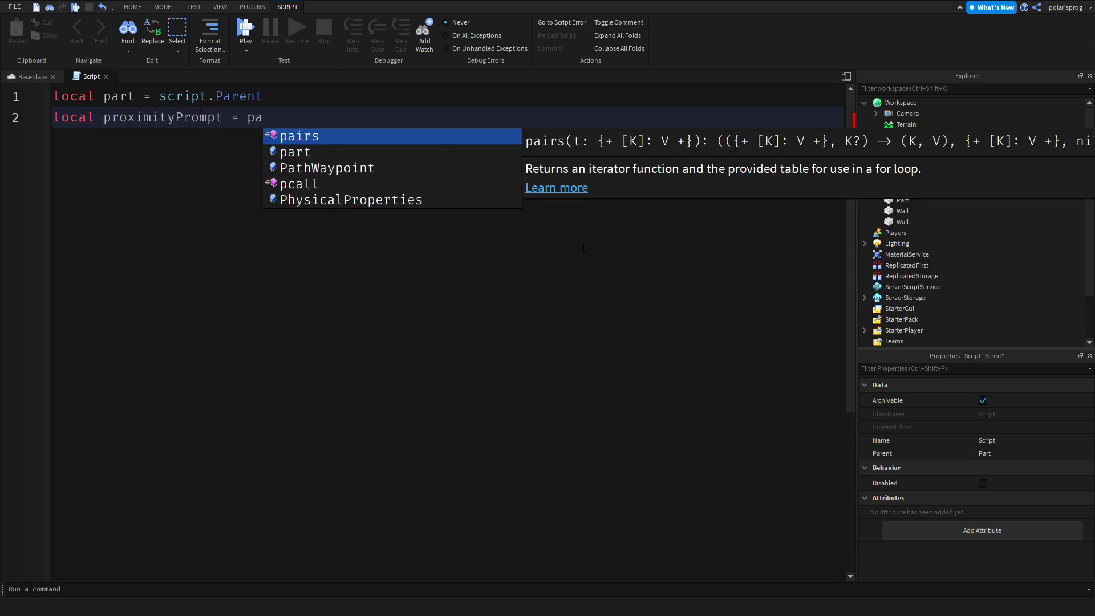
{"action": "key", "text": "Down"}
{"action": "key", "text": "Tab"}
{"action": "type", "text": ".Pro"}
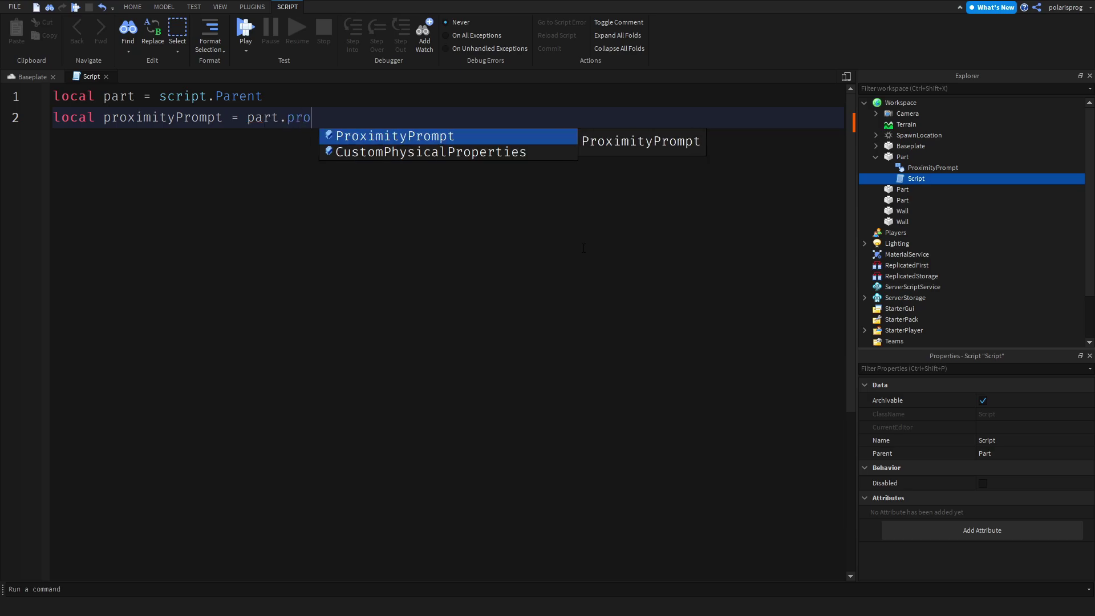
{"action": "key", "text": "Tab"}
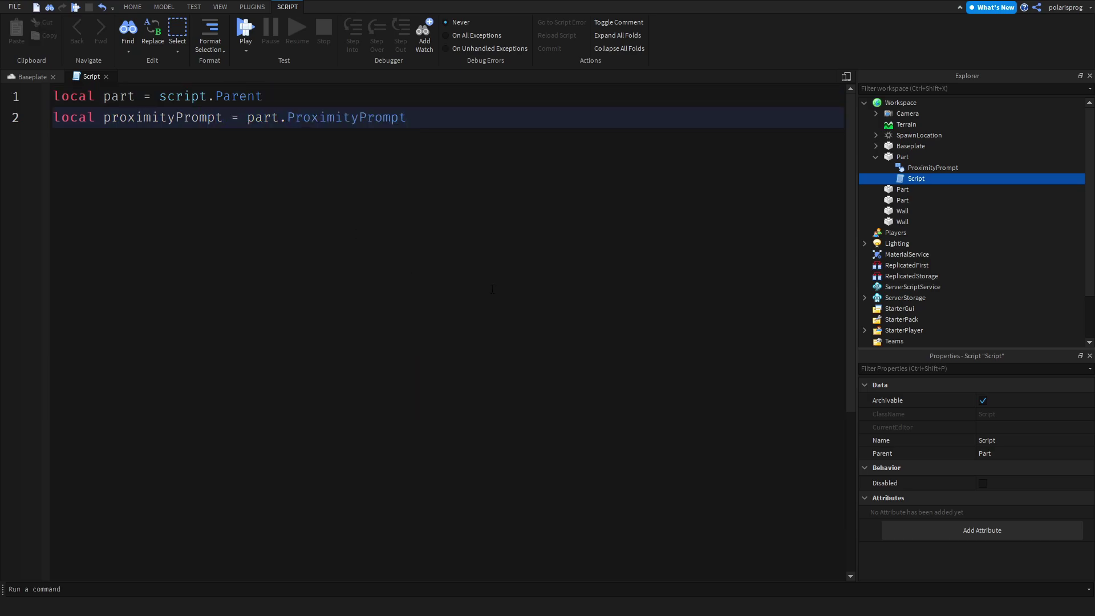
Begin a `local function` declaration on line 4, leaving a blank line below the variables
{"action": "key", "text": "Return"}
{"action": "key", "text": "Return"}
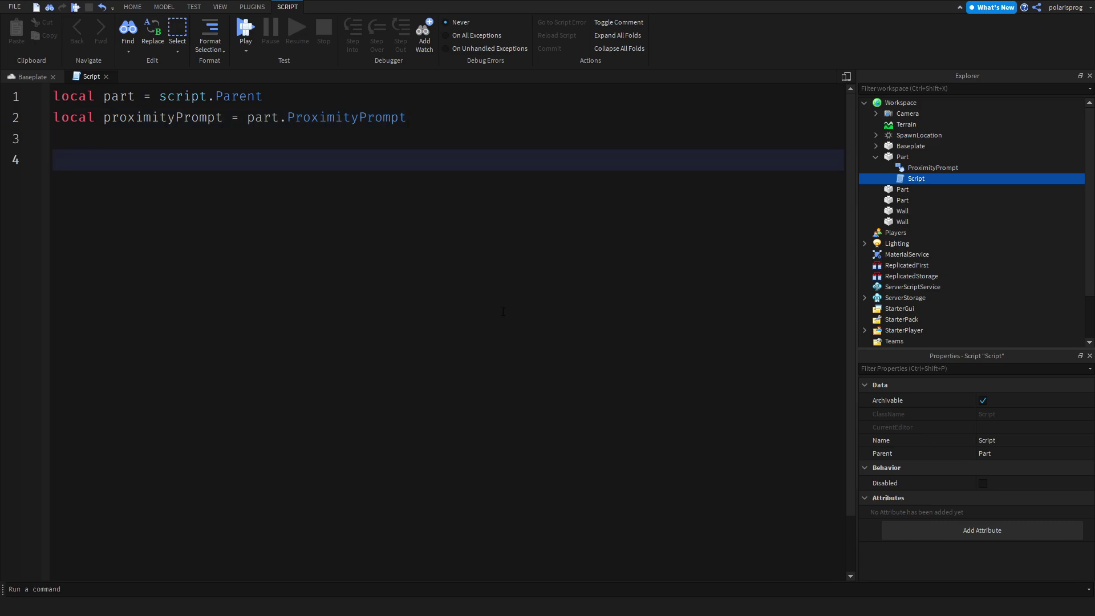
{"action": "scroll", "coordinate": [501, 312], "scroll_direction": "down", "scroll_amount": 2, "text": "ctrl"}
{"action": "type", "text": "local function"}
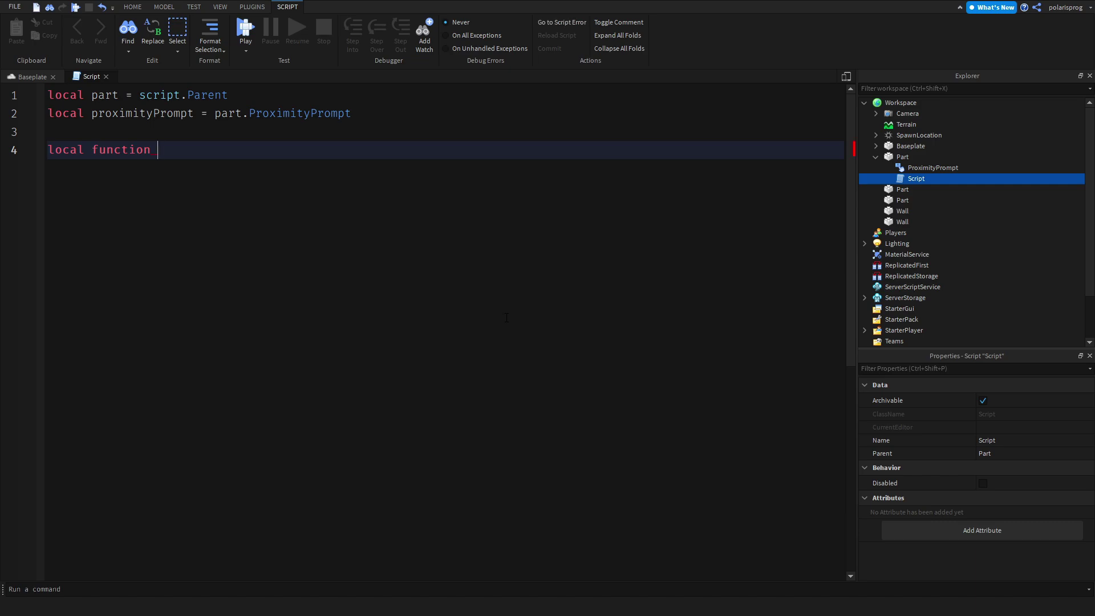